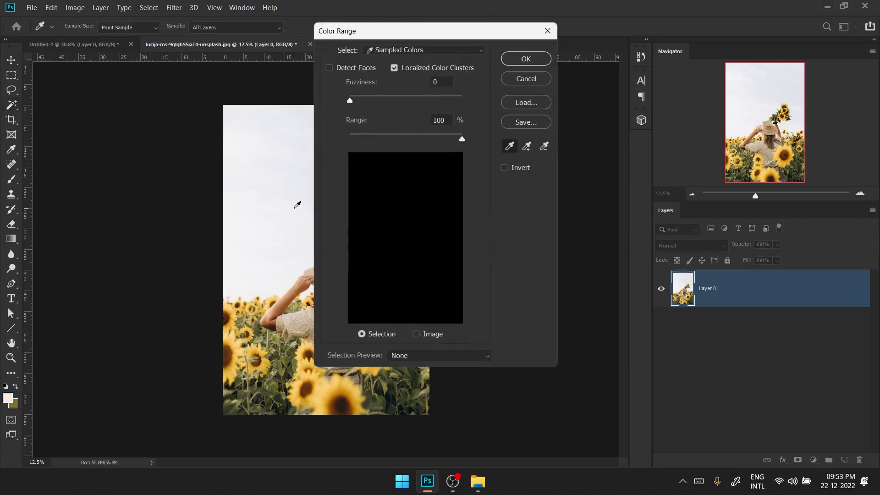
Step: Select the white sky with Color Range, sampling several areas at fuzziness 5
drag(412, 30, 572, 57)
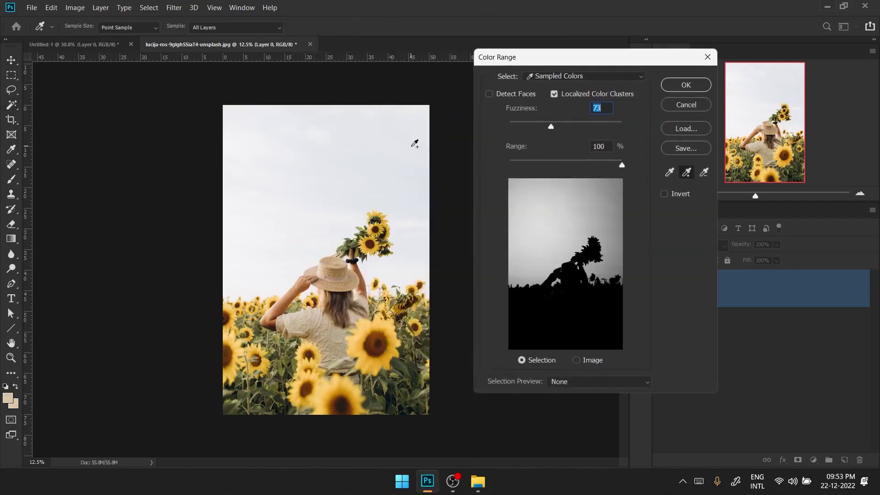
click(325, 204)
click(519, 258)
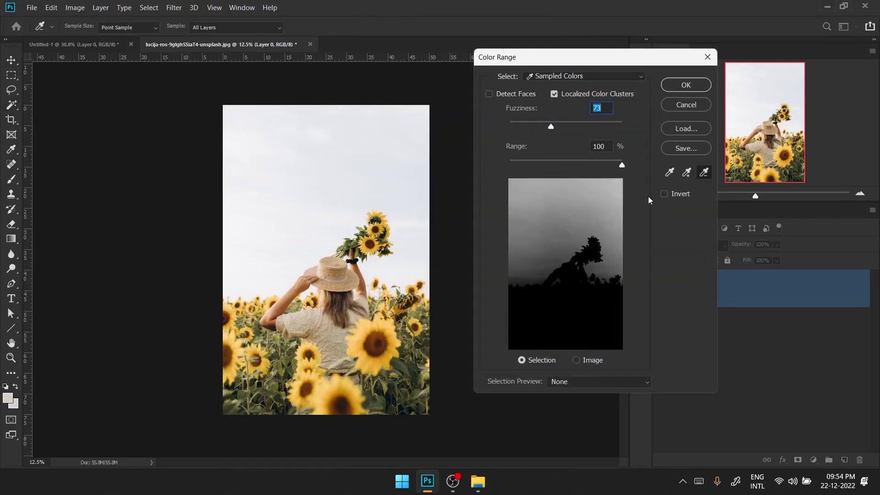
click(281, 149)
shift+click(249, 137)
drag(557, 133, 528, 137)
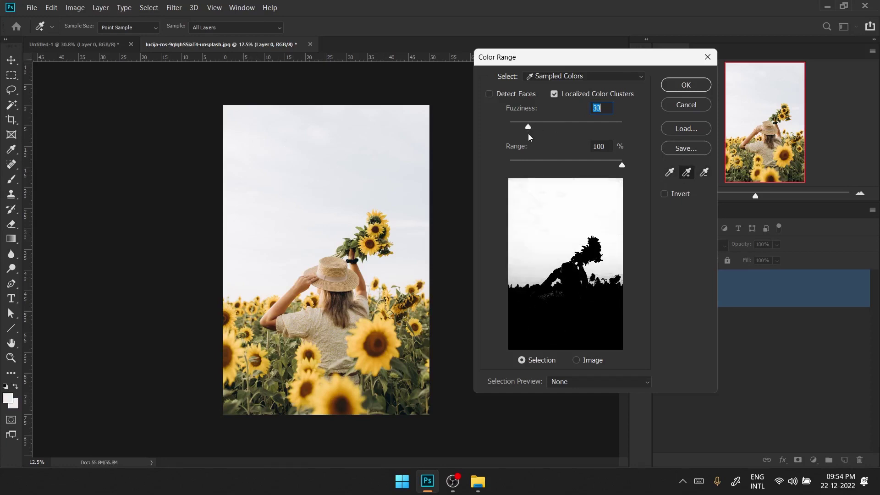
click(236, 295)
text(5)
click(236, 245)
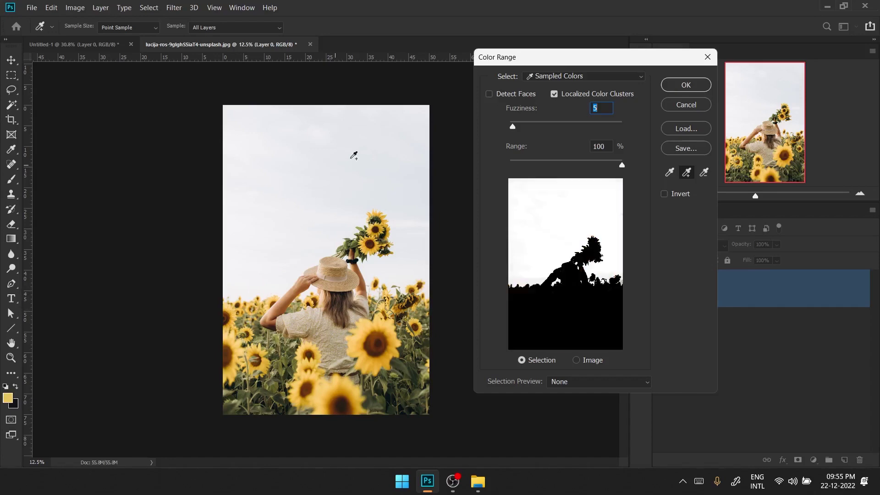
key(Return)
Step: Delete the selected sky and erase faint leftover pixels
key(e)
key(Delete)
key(shift+0)
drag(235, 153, 235, 251)
Step: Move the cut-out photo into Untitled-1 and scale it down to about 62%
key(v)
drag(426, 146, 321, 229)
key(ctrl+t)
mouse_move(508, 244)
mouse_down()
mouse_move(505, 261)
mouse_move(483, 268)
mouse_up()
drag(413, 255, 403, 212)
key(Return)
Step: Delete the white background layer and browse to the Instagram SKY folder
click(775, 335)
key(Delete)
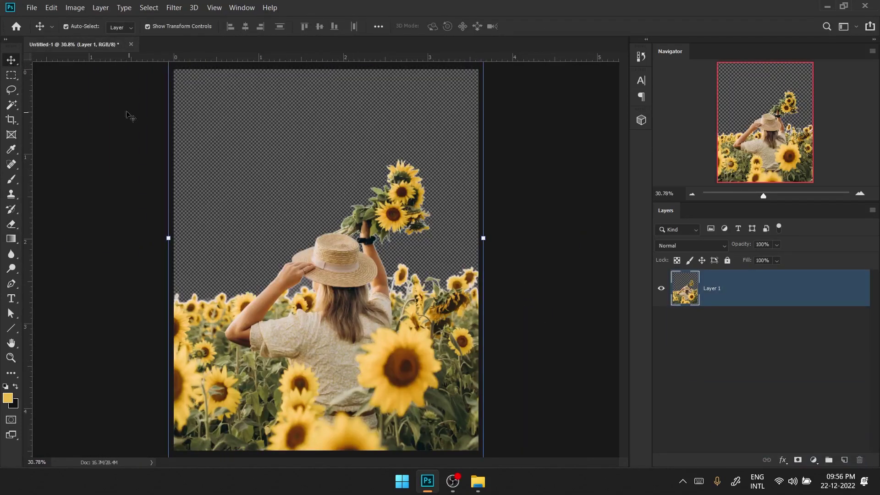
click(32, 7)
click(44, 29)
scroll(832, 328, down, 5)
scroll(832, 329, down, 5)
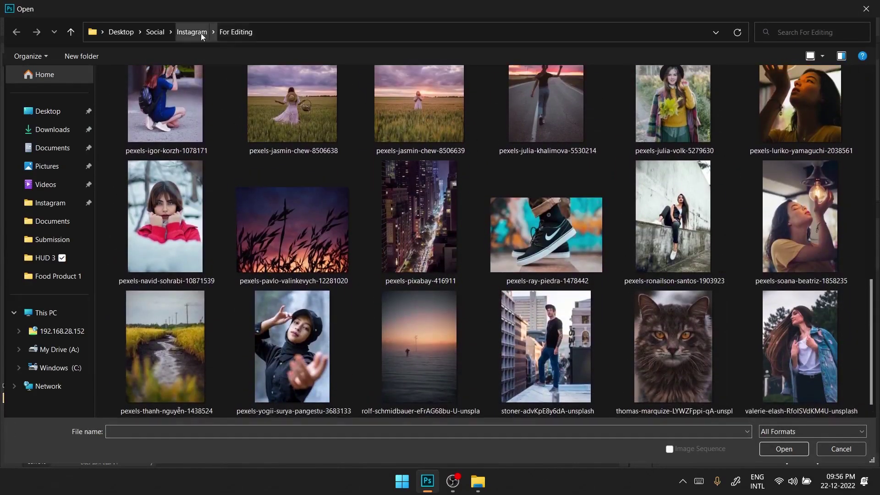
click(212, 32)
click(234, 59)
double_click(165, 296)
Step: Open the sky images peakpx (1), Avisuals Skies (82) and Avisuals Skies (81)
scroll(505, 275, down, 10)
click(450, 375)
ctrl+click(138, 390)
ctrl+click(829, 293)
click(783, 449)
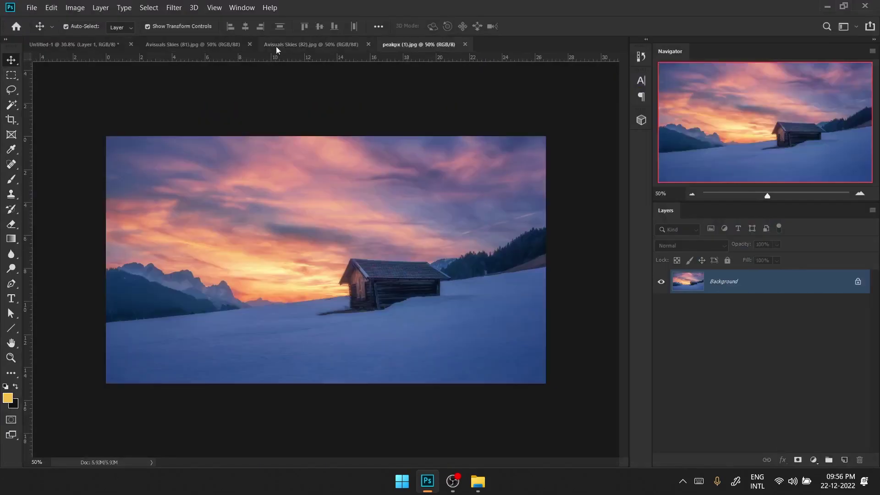
Step: Lasso a sky area in Avisuals Skies (81), then clear the selection
click(206, 45)
key(l)
drag(227, 302, 251, 297)
right_click(256, 301)
click(285, 106)
Step: Bring the sky into Untitled-1, scale it to 200%, and place it below Layer 1
key(v)
drag(153, 141, 365, 181)
key(ctrl+t)
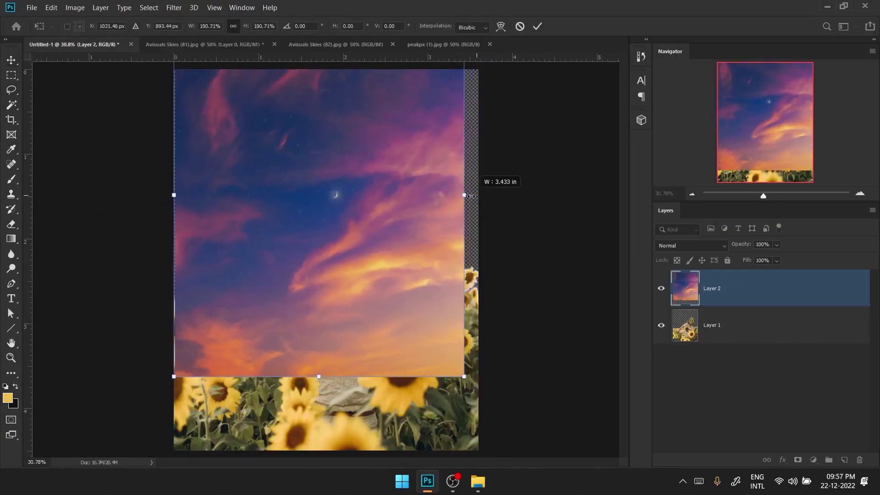
drag(464, 186, 478, 194)
mouse_move(403, 210)
mouse_down()
mouse_move(419, 172)
mouse_move(409, 167)
mouse_up()
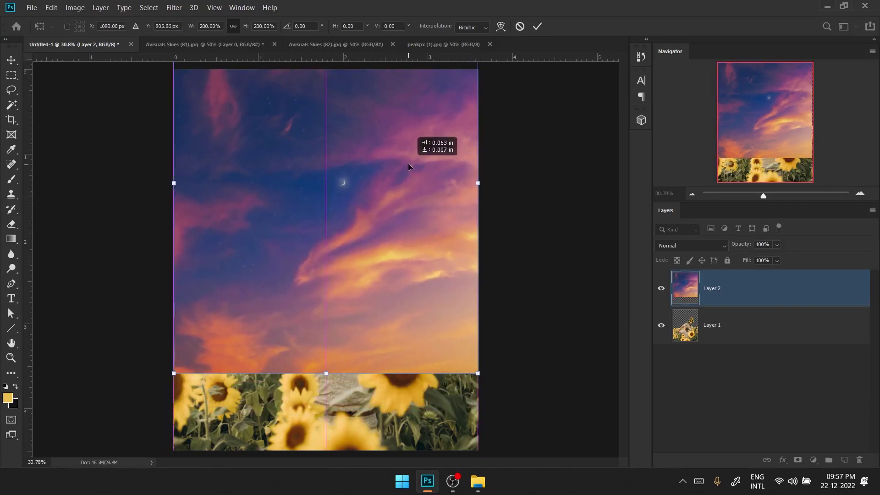
key(Return)
key(ctrl+bracketleft)
mouse_move(303, 173)
mouse_down()
mouse_move(301, 144)
mouse_move(302, 151)
mouse_up()
Step: Content-aware fill a small spot in the Avisuals Skies (82) sky
click(439, 44)
click(339, 44)
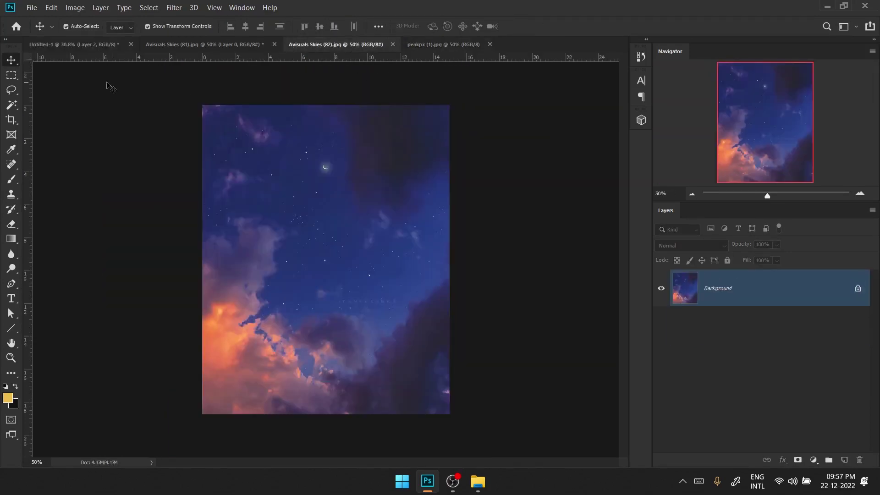
key(l)
drag(338, 300, 362, 307)
key(shift+F5)
click(515, 117)
key(ctrl+d)
Step: Copy the whole starry sky into the sunflower composite and resize it over the canvas
key(ctrl+a)
key(ctrl+c)
click(73, 45)
key(ctrl+v)
mouse_move(478, 192)
mouse_down()
mouse_move(324, 196)
mouse_move(324, 121)
mouse_up()
Step: Fade the starry sky's hard cloud edges with a soft 25% flow Eraser
key(e)
key(shift+2)
key(shift+5)
mouse_move(344, 221)
mouse_down()
mouse_move(275, 230)
mouse_move(285, 167)
mouse_move(211, 252)
mouse_move(248, 261)
mouse_up()
key(bracketleft)
key(bracketleft)
key(bracketleft)
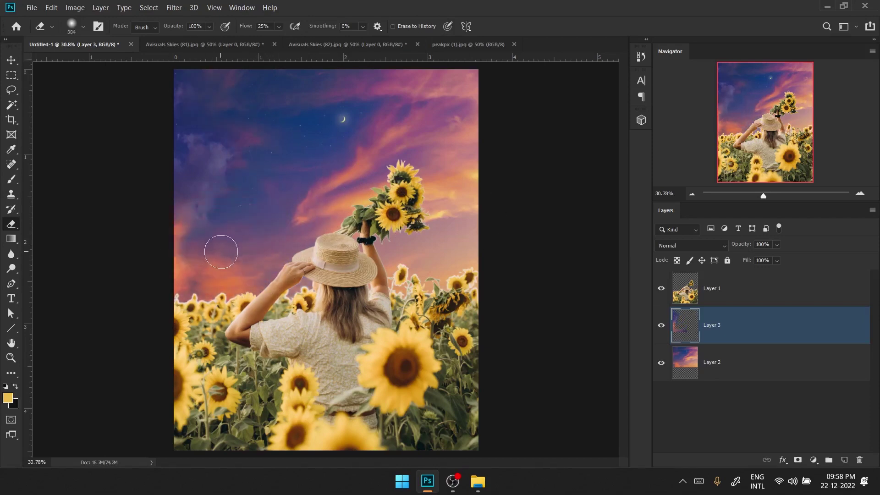
Step: Adjust the starry sky layer's color balance for midtones, shadows and highlights
right_click(804, 321)
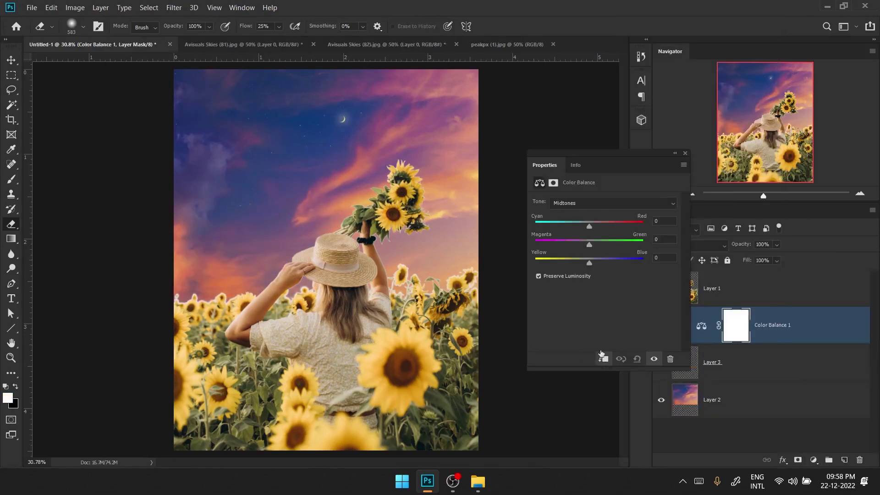
drag(591, 263, 574, 263)
click(612, 203)
click(568, 213)
click(611, 203)
click(572, 231)
click(685, 153)
click(712, 362)
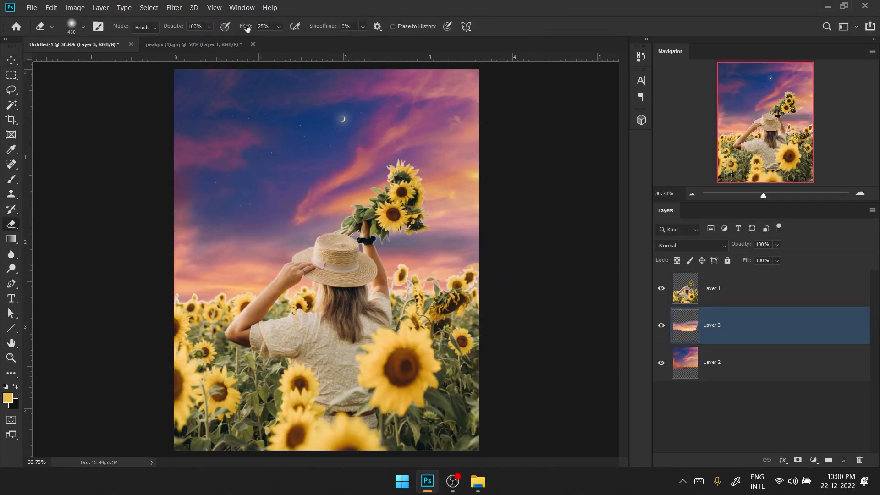
Step: Add a Color Balance shifting midtones toward red, and an Exposure adjustment at -2.06
click(813, 460)
click(807, 348)
drag(589, 226, 618, 226)
drag(590, 245, 587, 245)
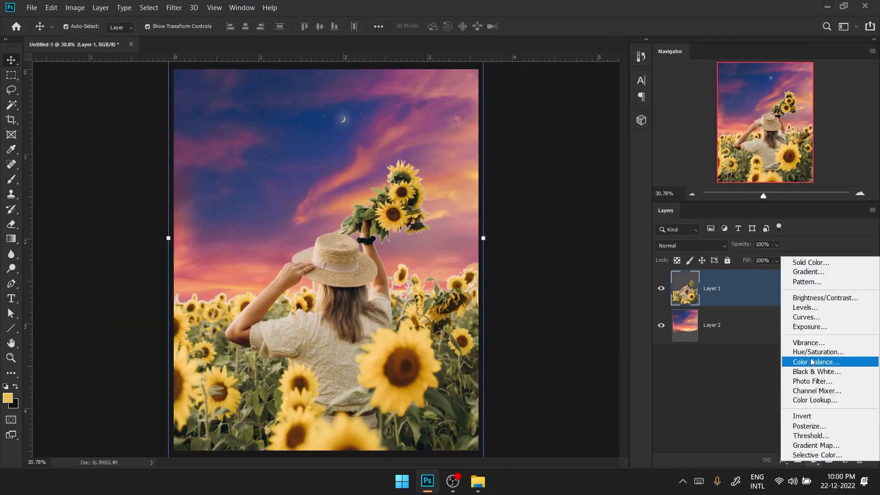
click(813, 460)
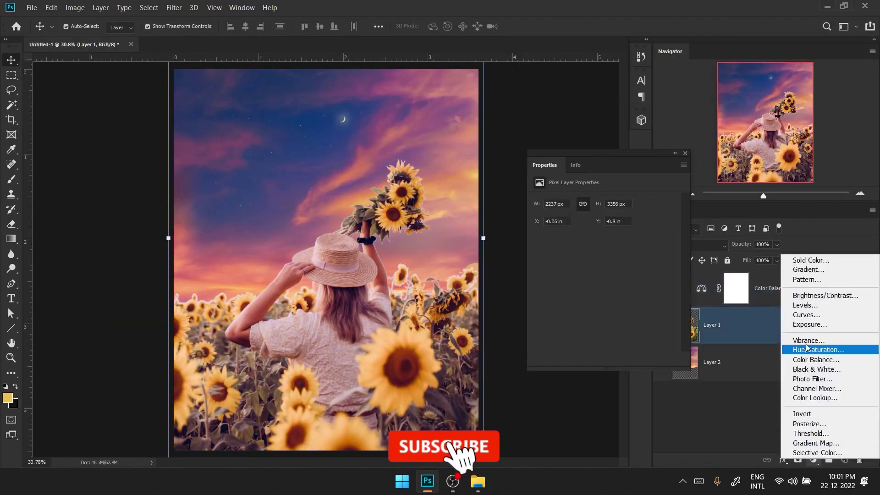
click(793, 324)
drag(604, 229, 584, 228)
Step: Adjust the Color Balance shadows and highlights
double_click(702, 288)
click(612, 203)
click(579, 212)
click(591, 203)
click(579, 232)
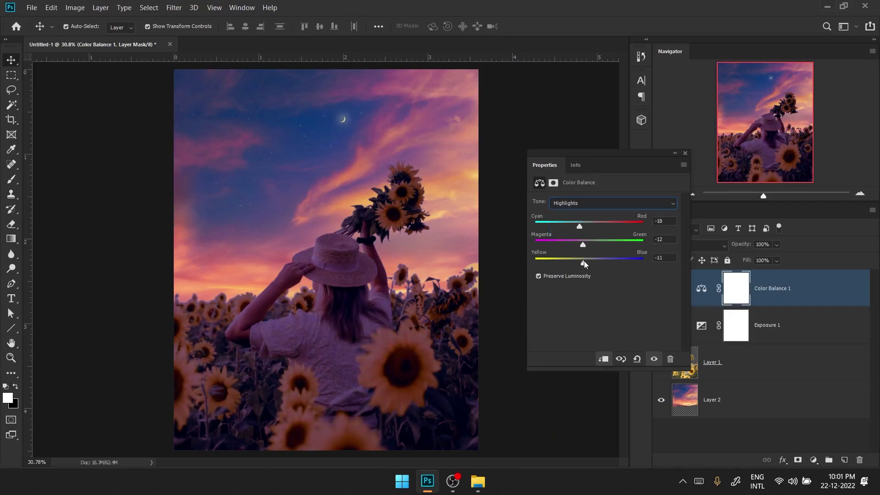
Step: Add a Channel Mixer with red at +90 and clip the adjustments to Layer 1
click(814, 459)
click(802, 387)
drag(638, 251, 599, 277)
click(625, 215)
click(594, 225)
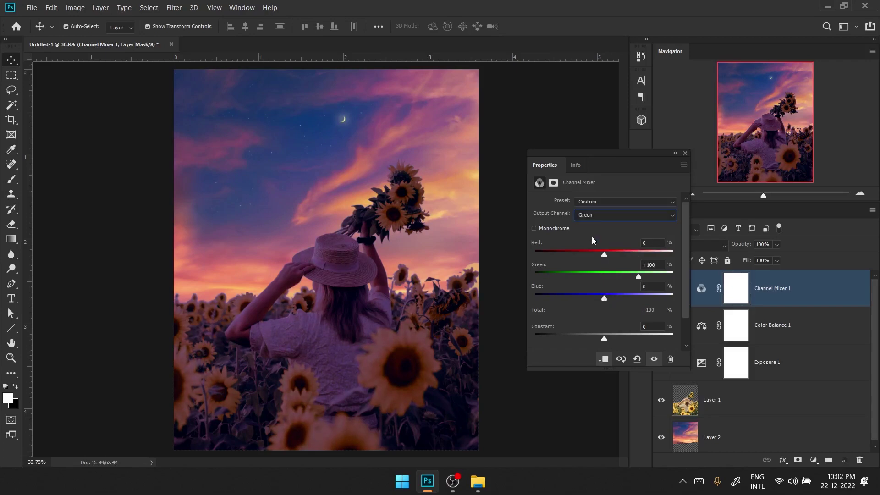
click(770, 362)
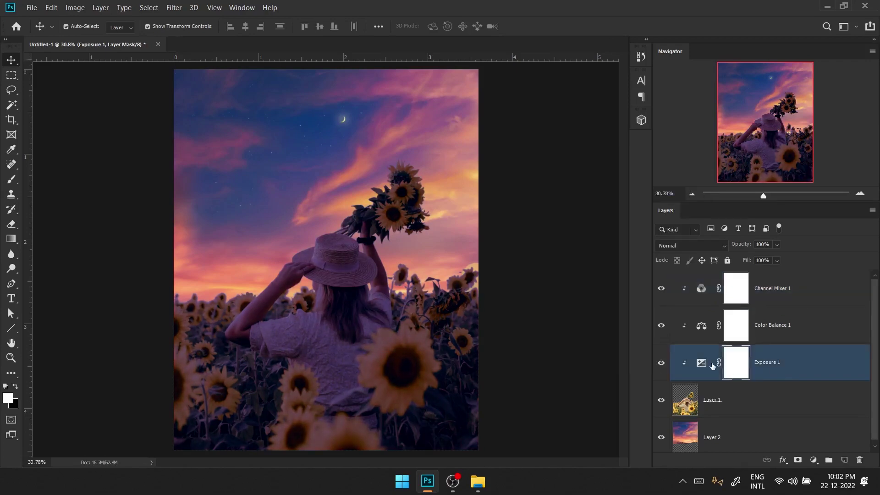
key(z)
click(290, 313)
click(133, 326)
Step: Lasso the halo above the sunflower tops and delete it
key(l)
key(alt+bracketleft)
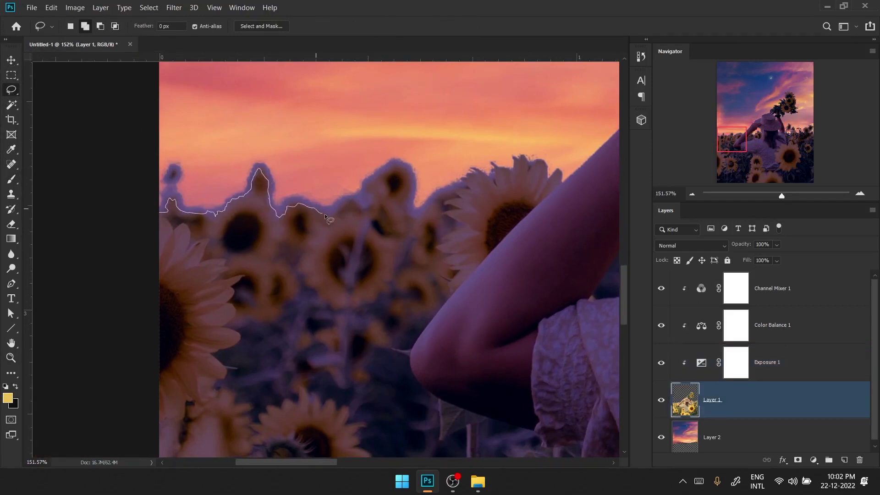
drag(488, 156, 163, 133)
drag(251, 187, 274, 206)
drag(402, 194, 411, 200)
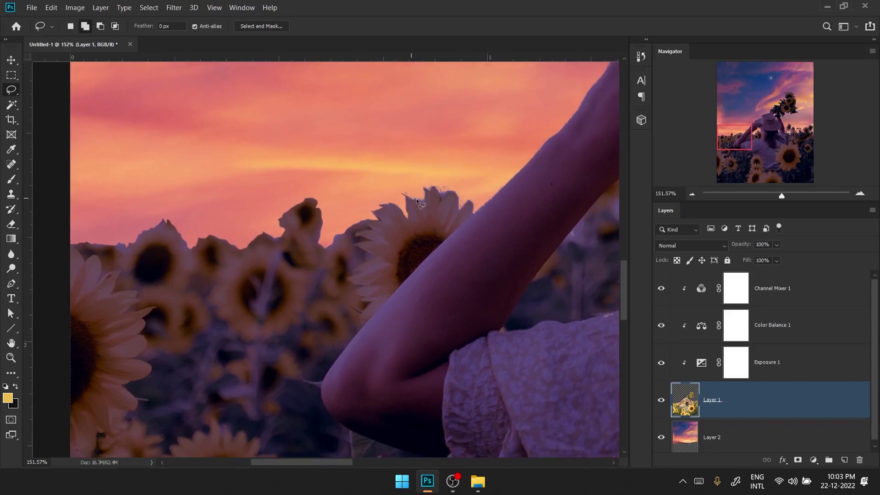
drag(335, 189, 353, 216)
drag(548, 223, 390, 204)
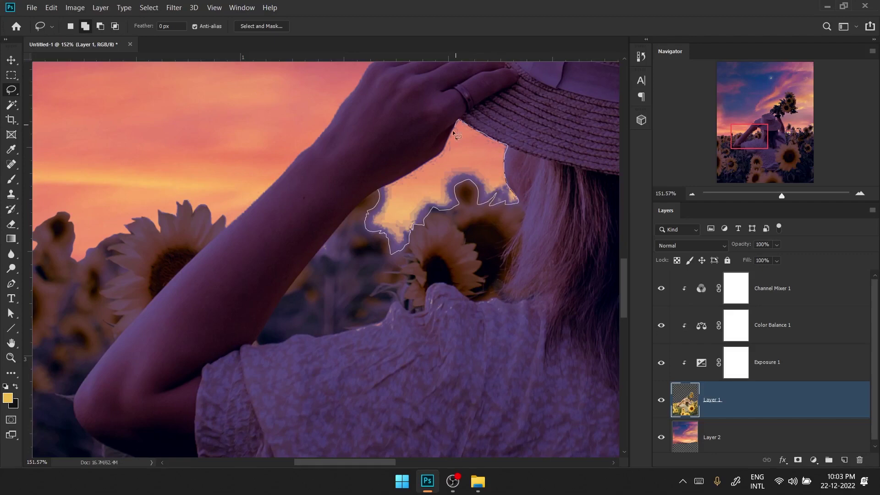
key(Delete)
Step: Delete the halo between the arm and hair and along the flowers by the hat
drag(595, 220, 347, 267)
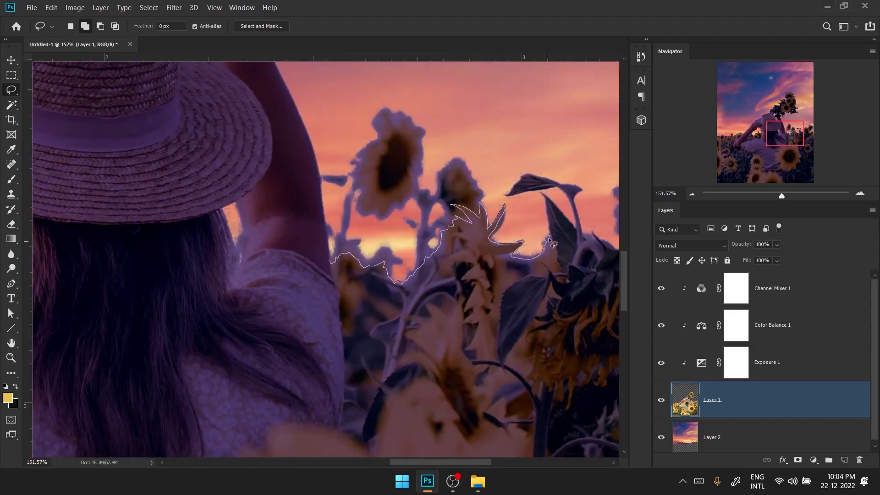
key(Delete)
drag(328, 248, 157, 263)
key(ctrl+d)
drag(151, 164, 157, 201)
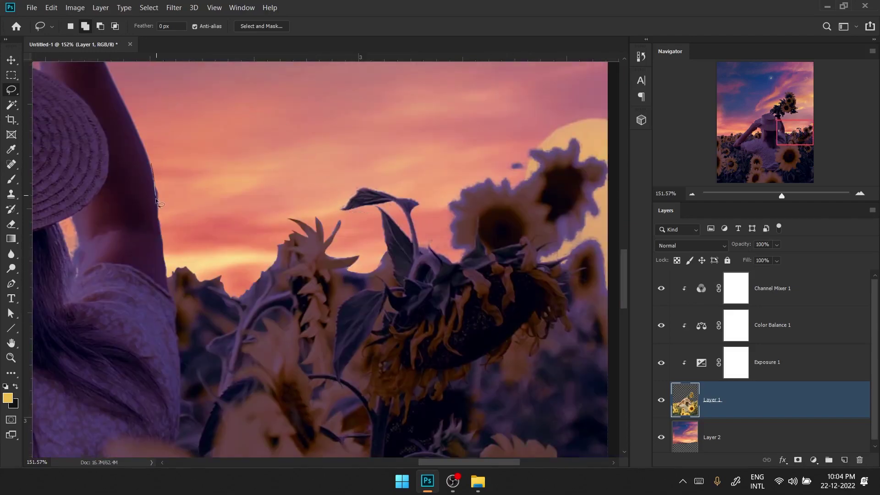
key(Delete)
Step: Delete the halo around the drooping sunflower and zoom back out
scroll(321, 183, right, 5)
drag(323, 259, 364, 249)
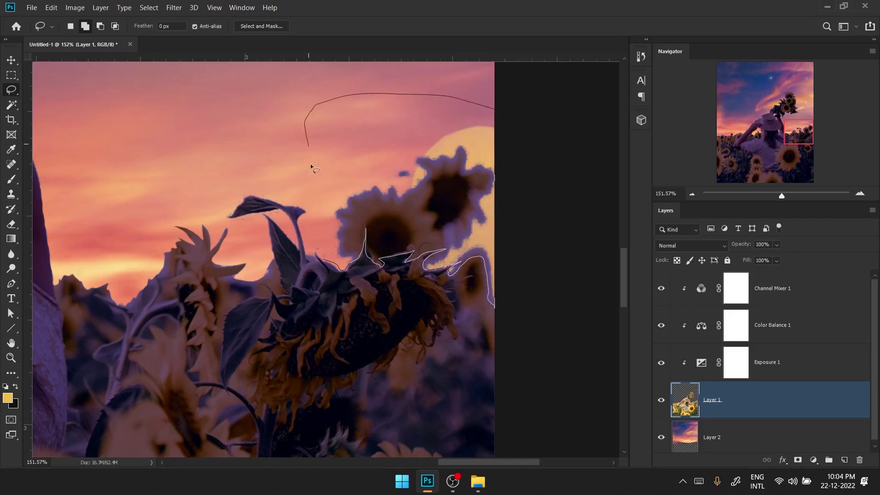
key(Delete)
key(ctrl+d)
scroll(311, 167, down, 5)
scroll(366, 281, down, 5)
key(r)
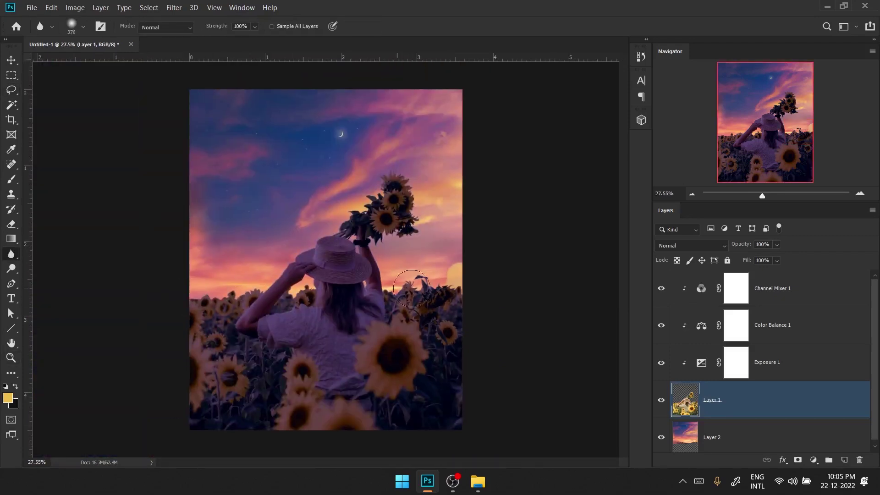
Step: Mask Layer 1, apply Gaussian Blur, and paint black to hide flowers along the horizon
click(798, 460)
click(149, 8)
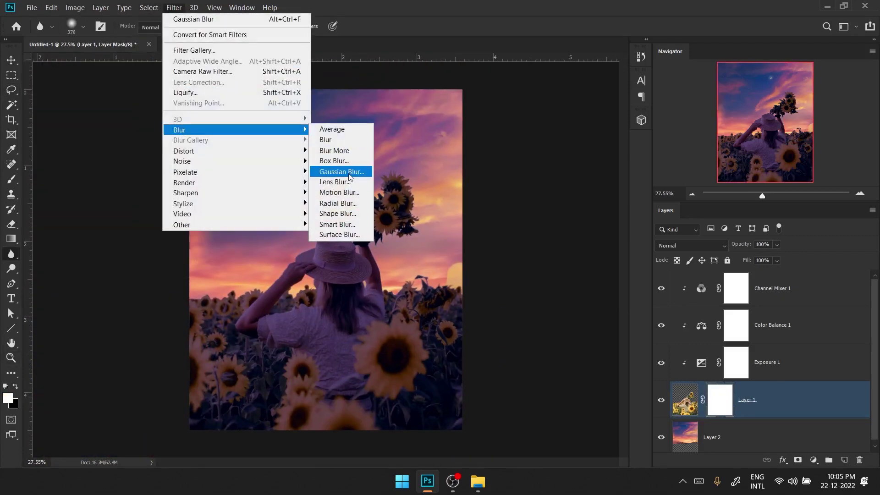
click(354, 169)
click(770, 110)
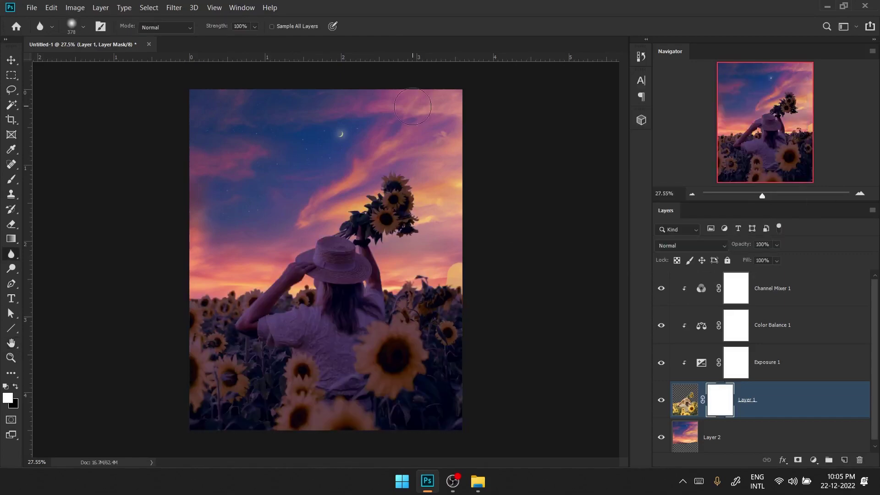
key(b)
key(x)
drag(299, 290, 455, 288)
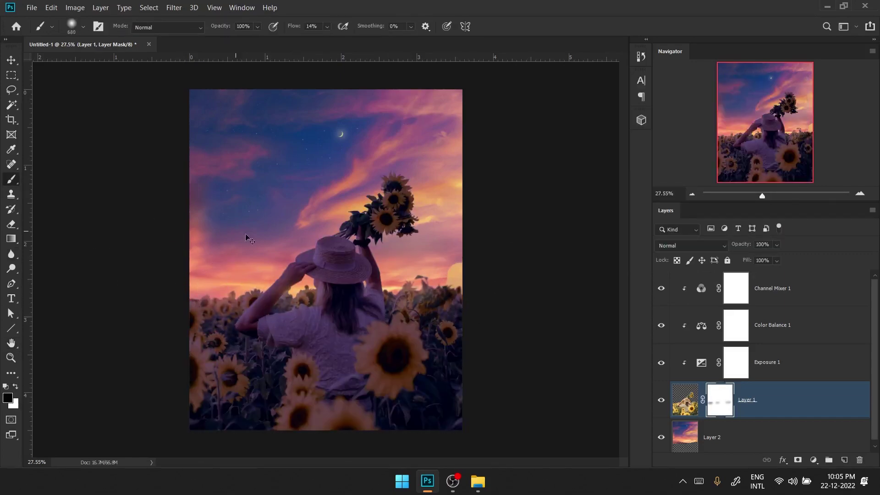
alt+scroll(481, 291, up, 5)
Step: Fill the seam at the sunset sky's right edge with matching sky
click(712, 434)
key(l)
drag(348, 236, 486, 205)
right_click(350, 60)
click(367, 197)
key(Return)
key(s)
key(ctrl+d)
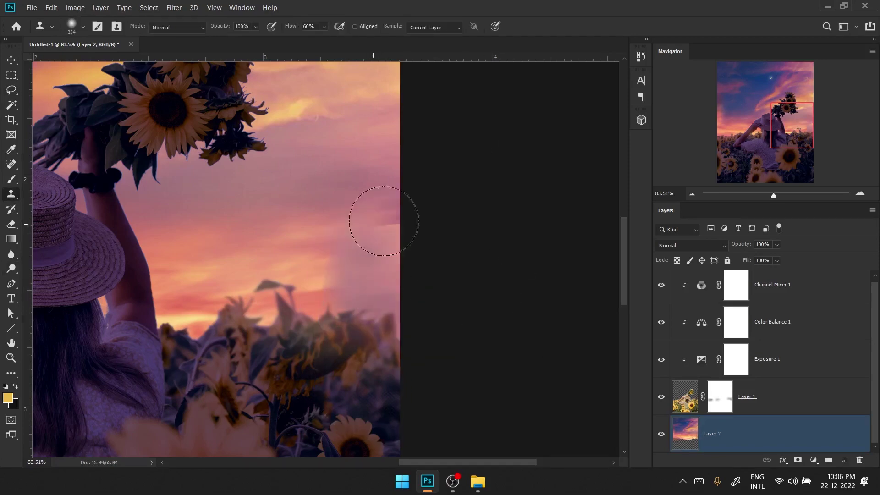
Step: Switch to a resized Brush and target the Exposure 1 layer mask
alt+scroll(432, 206, down, 5)
alt+scroll(569, 275, up, 5)
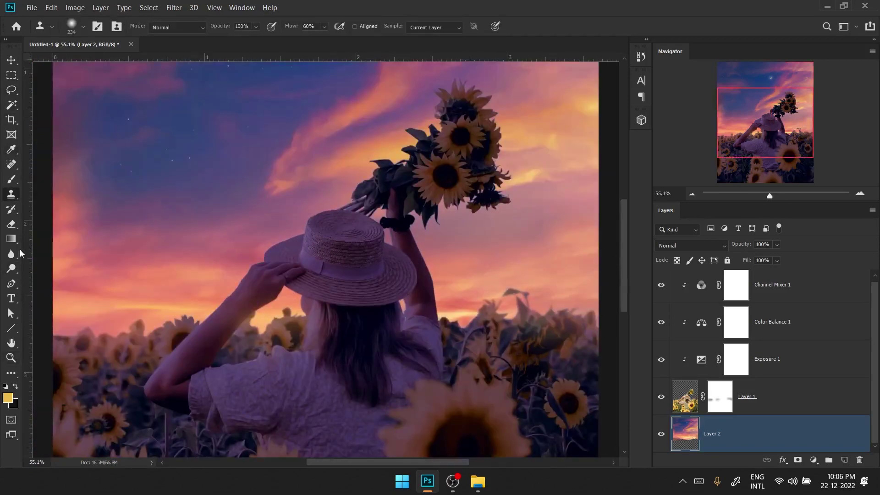
click(5, 179)
right_click(289, 87)
key(Escape)
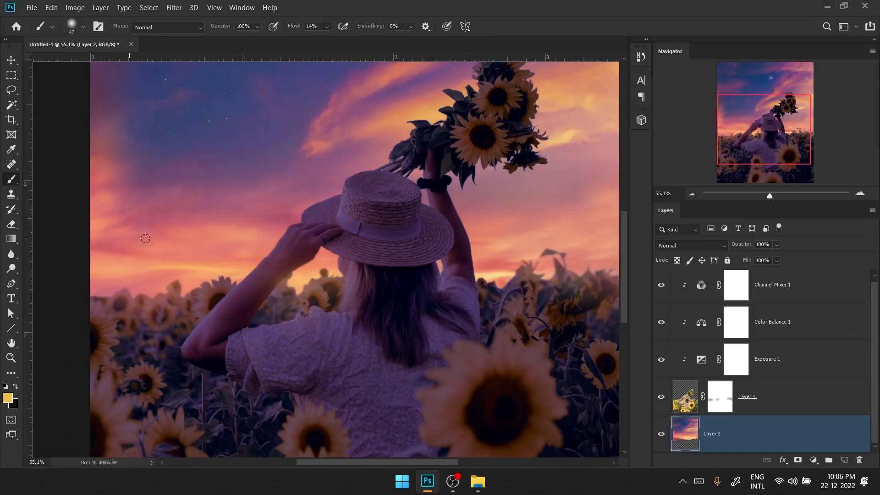
click(736, 358)
alt+scroll(324, 165, up, 5)
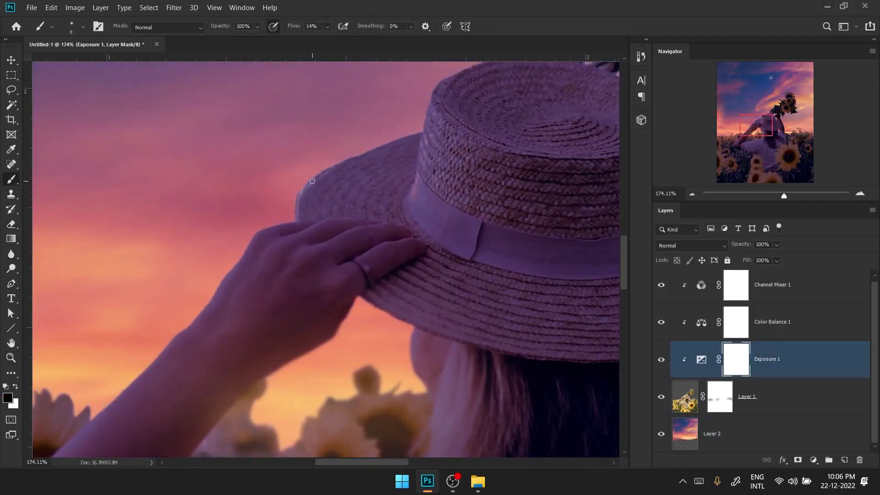
Step: Set the mask brush to about 21 px and zoom in on the raised arm and sunflowers
drag(389, 144, 321, 197)
scroll(315, 177, up, 5)
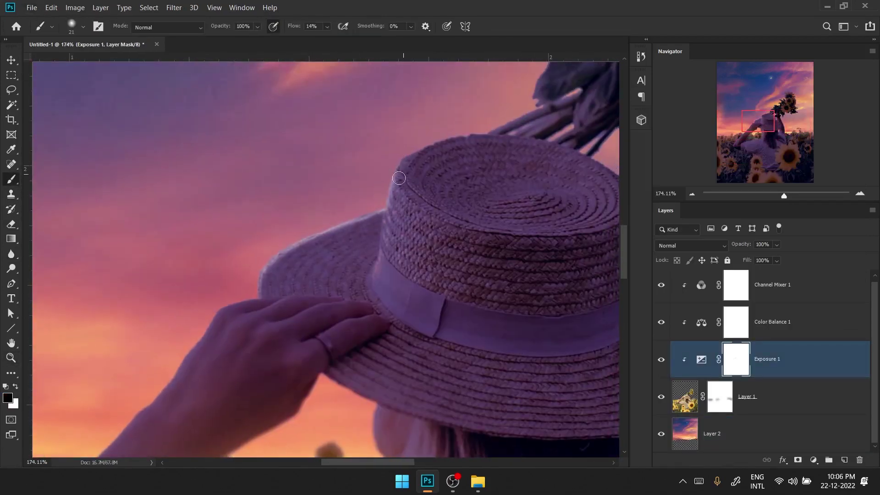
scroll(384, 171, right, 5)
scroll(385, 171, right, 5)
scroll(379, 272, up, 5)
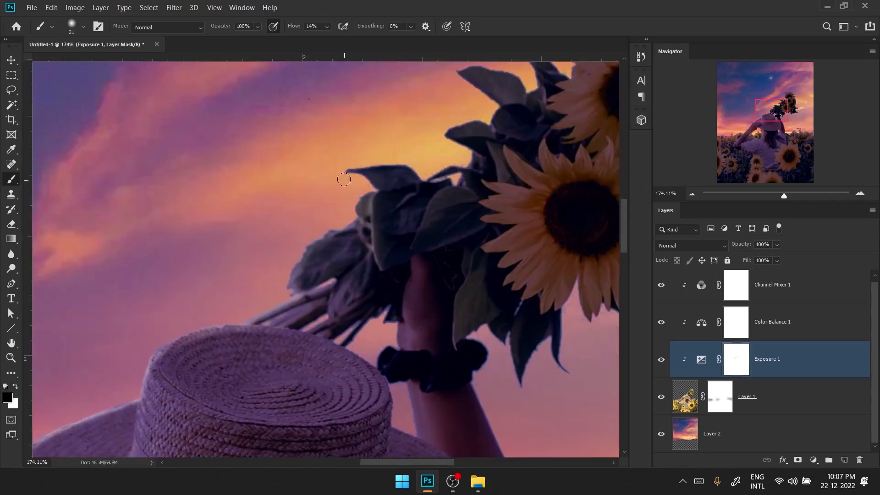
scroll(430, 214, up, 3)
scroll(430, 214, right, 3)
scroll(413, 211, up, 3)
scroll(413, 210, right, 3)
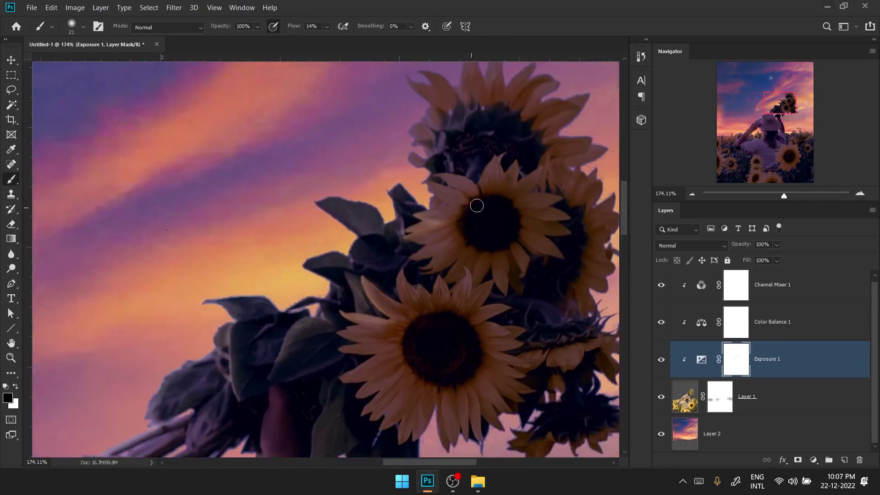
key(bracketright)
key(bracketright)
key(bracketright)
scroll(527, 192, up, 2)
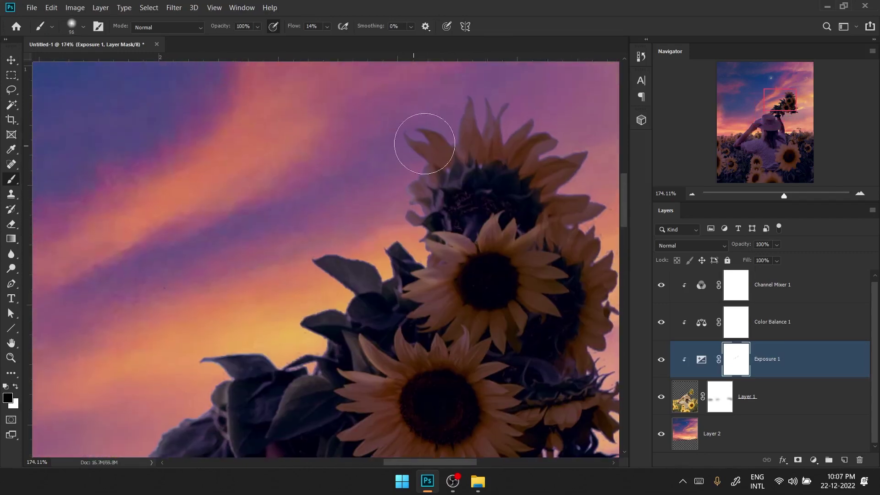
scroll(521, 122, down, 3)
scroll(570, 133, left, 3)
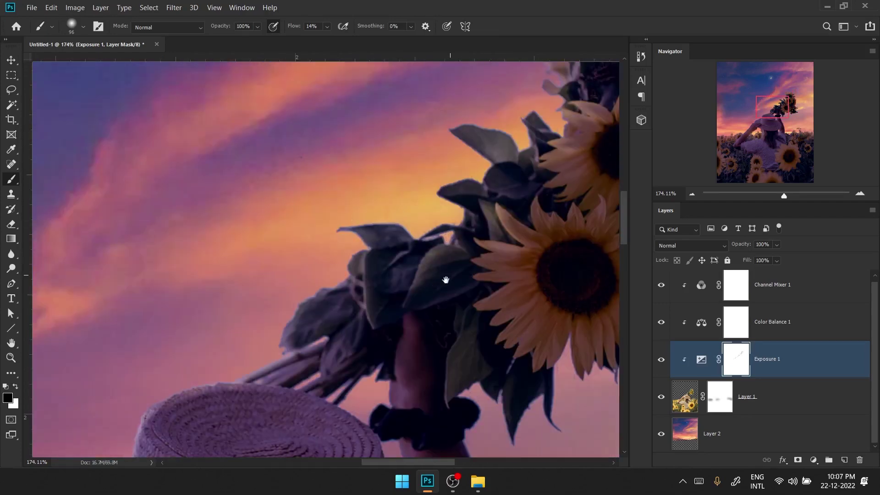
scroll(449, 230, down, 3)
scroll(450, 229, left, 1)
key(bracketleft)
key(bracketleft)
key(bracketleft)
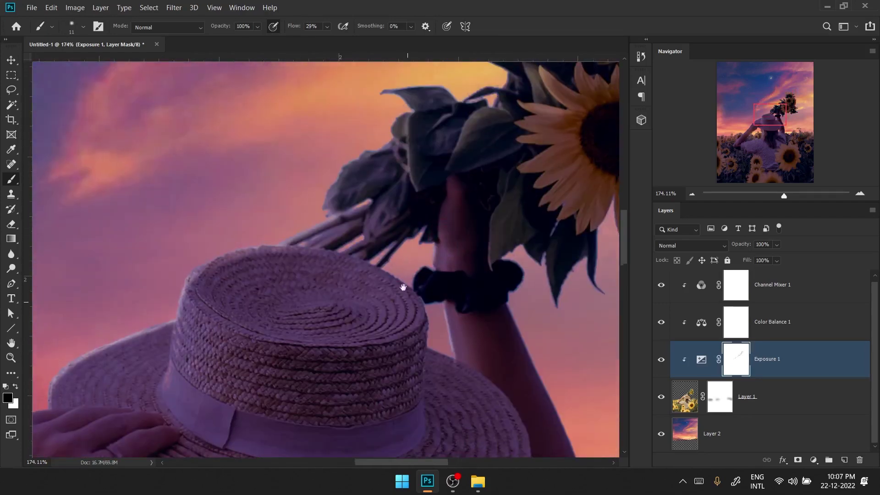
scroll(403, 288, down, 3)
scroll(403, 287, left, 1)
scroll(327, 130, down, 1)
scroll(335, 151, left, 1)
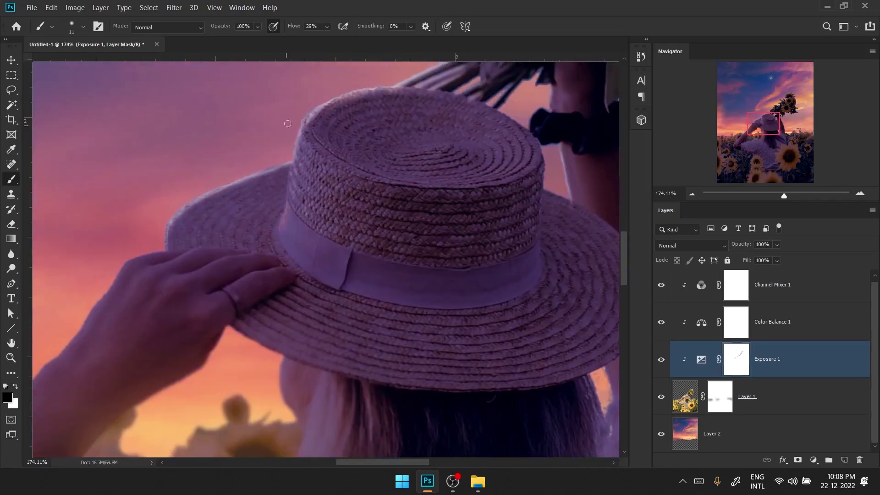
scroll(347, 190, left, 3)
scroll(346, 190, down, 1)
scroll(380, 185, down, 1)
scroll(441, 221, up, 2)
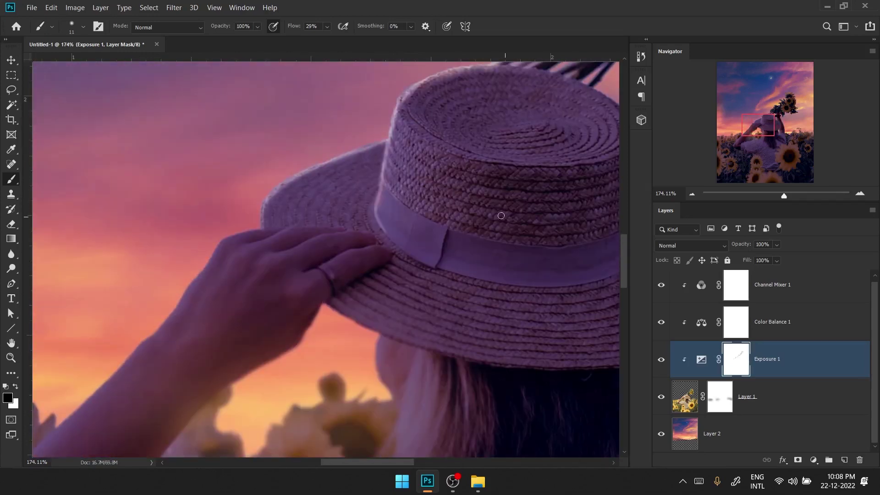
scroll(394, 234, down, 2)
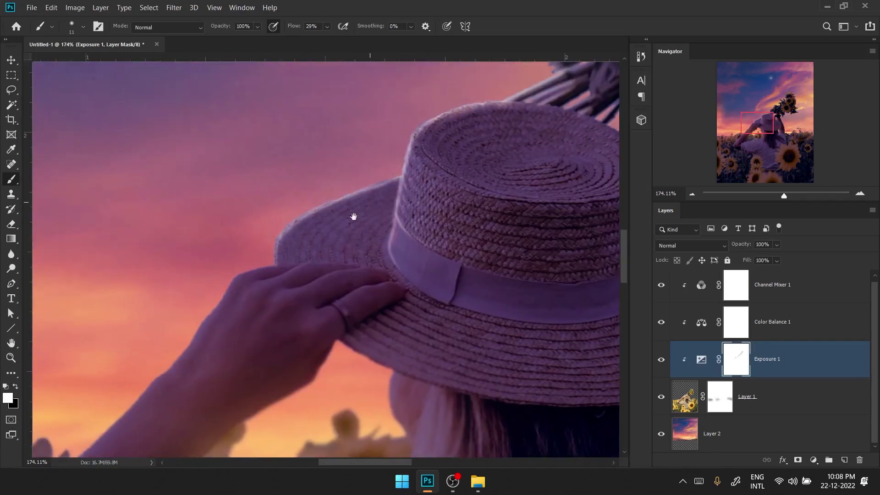
Step: Paint white and black on the mask along the arm and sunflower edges, then view the whole image
key(x)
scroll(355, 205, left, 5)
scroll(314, 192, down, 2)
scroll(385, 164, left, 2)
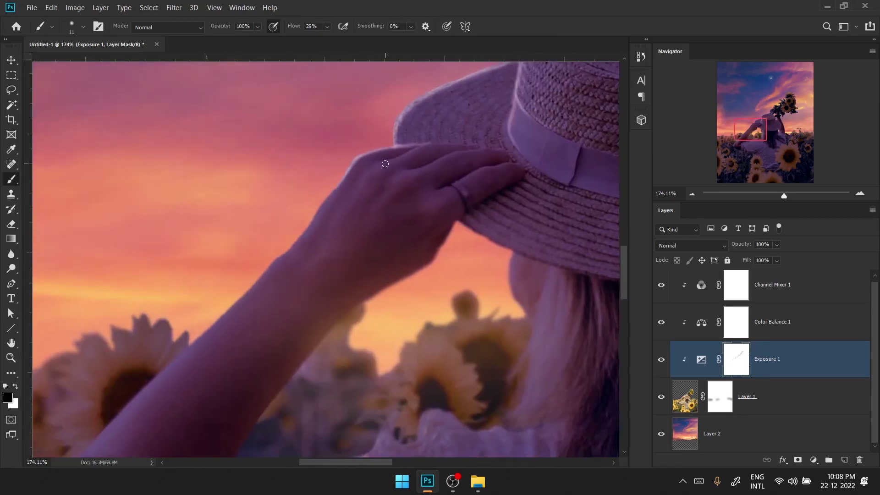
scroll(488, 147, down, 2)
scroll(437, 149, left, 2)
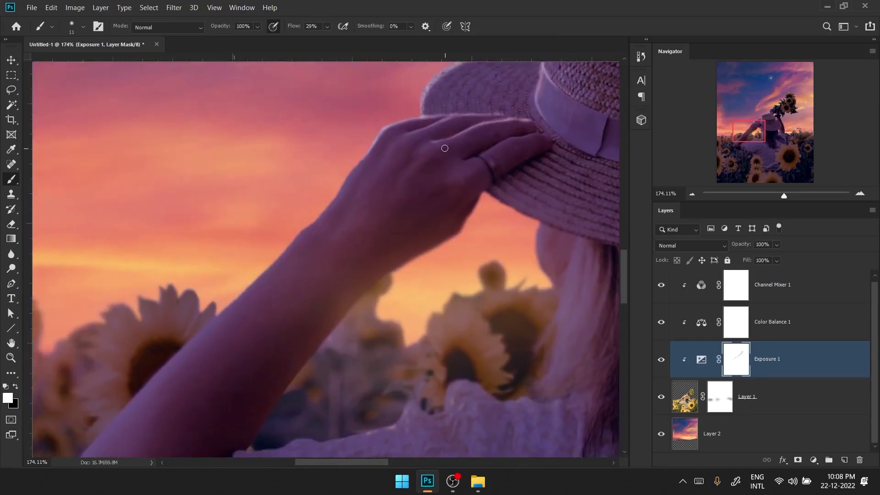
scroll(488, 150, down, 1)
scroll(488, 150, left, 2)
key(x)
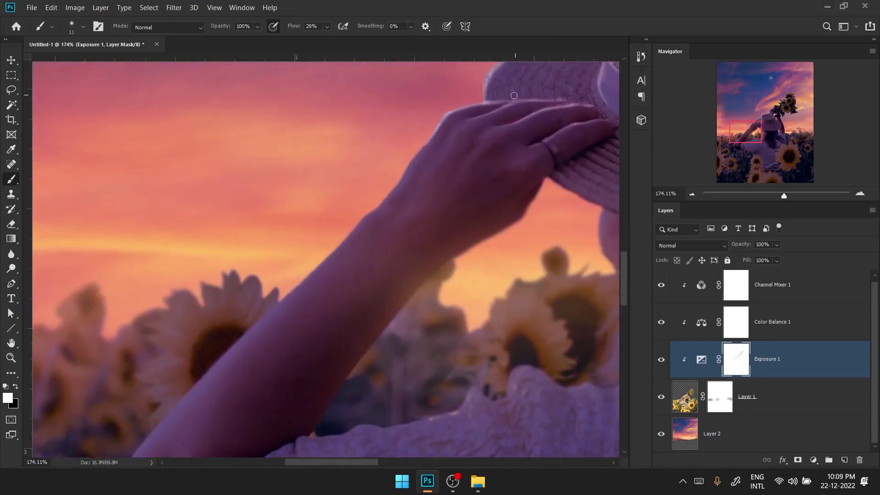
scroll(401, 181, down, 2)
scroll(462, 144, left, 2)
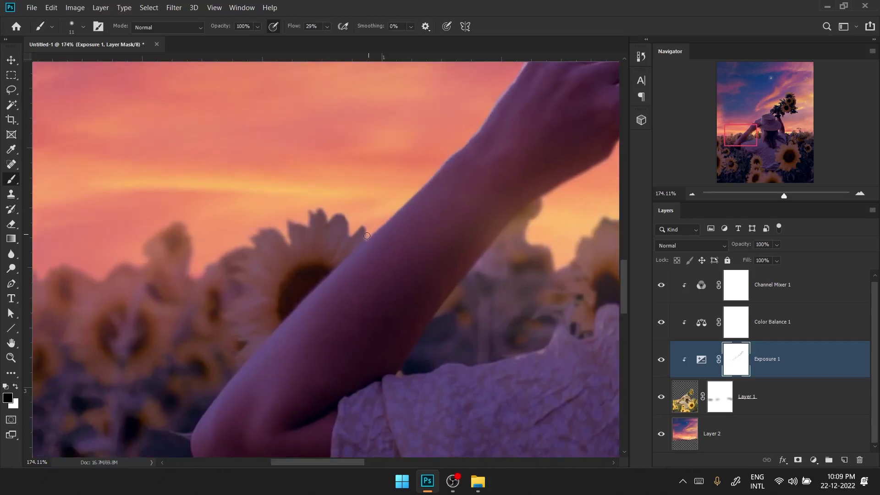
scroll(413, 175, down, 2)
scroll(413, 174, left, 2)
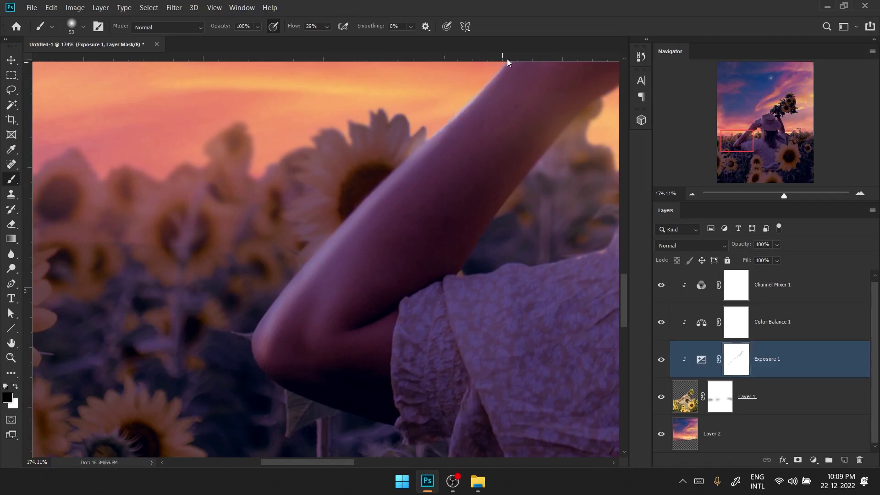
drag(452, 119, 379, 217)
key(ctrl+0)
scroll(372, 212, up, 3)
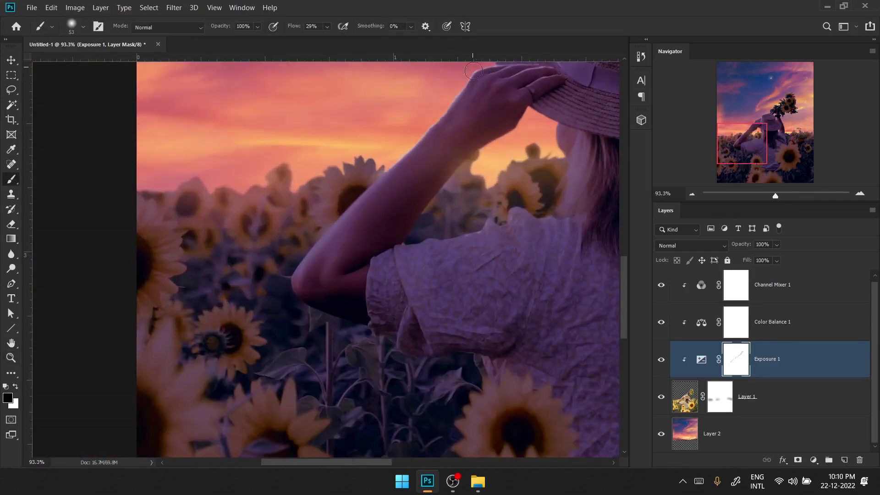
Step: Briefly make Layer 1 active, then return to brushing on the Exposure 1 mask
key(l)
scroll(440, 111, up, 5)
key(alt+[)
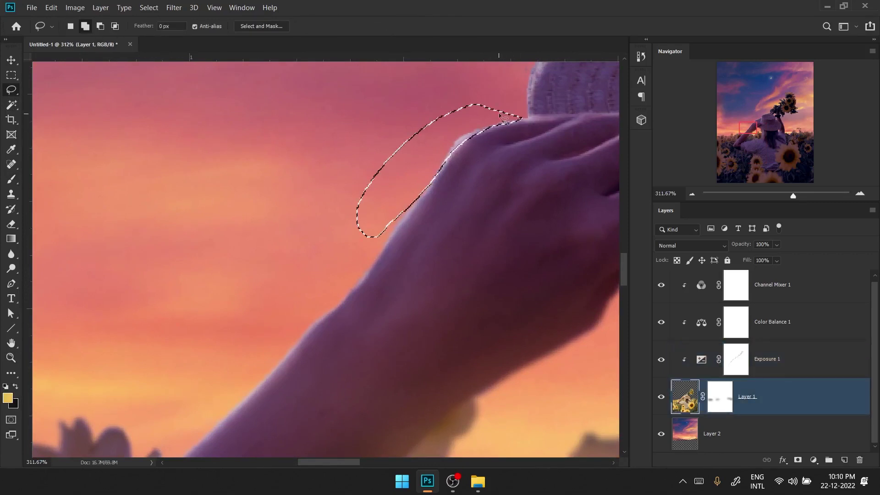
key(b)
key(alt+])
Step: Bring the arm, dress and sunflowers into view and paint a glow along the arm's edge
drag(466, 109, 522, 101)
drag(396, 225, 488, 114)
drag(419, 189, 488, 114)
drag(397, 226, 446, 140)
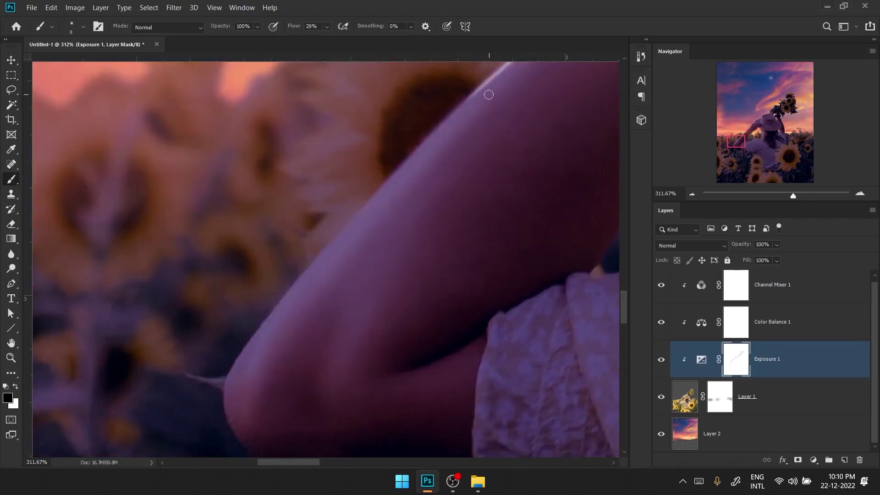
mouse_move(337, 235)
mouse_down()
mouse_move(252, 364)
mouse_move(341, 237)
mouse_up()
mouse_move(452, 157)
mouse_down()
mouse_move(512, 79)
mouse_move(534, 65)
mouse_up()
Step: Swap the mask colour and brighten the rim along the arm's upper edge
key(x)
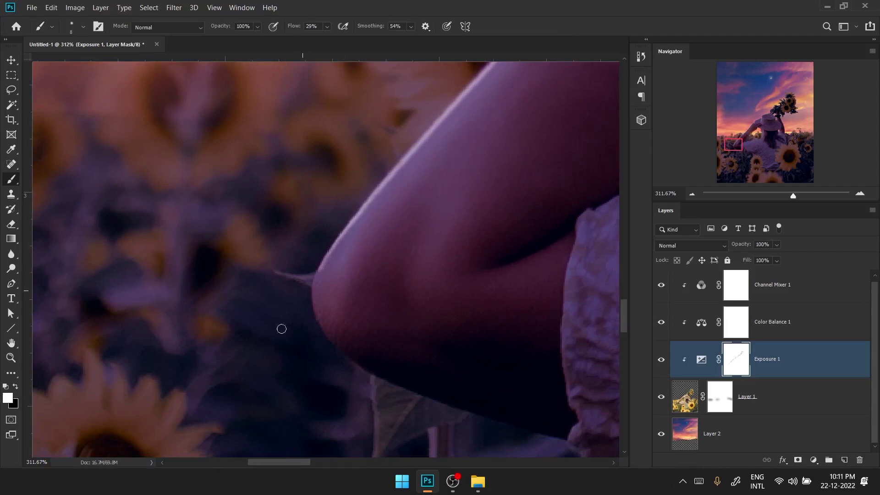
scroll(309, 268, down, 5)
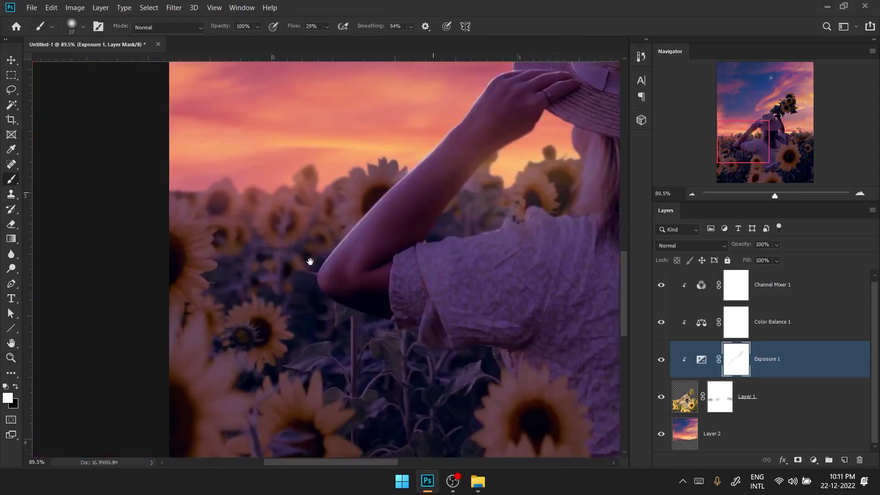
scroll(432, 196, up, 3)
scroll(432, 196, up, 2)
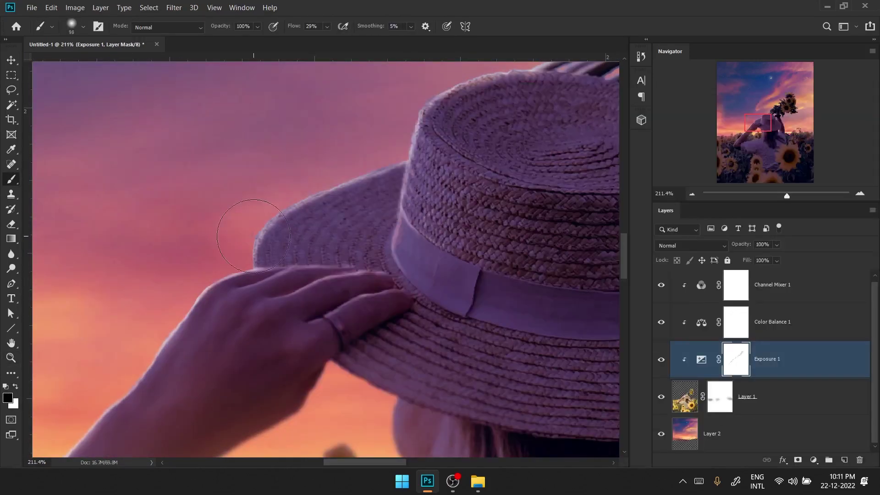
key(x)
mouse_move(161, 312)
mouse_down()
mouse_move(259, 223)
mouse_move(315, 191)
mouse_move(357, 137)
mouse_up()
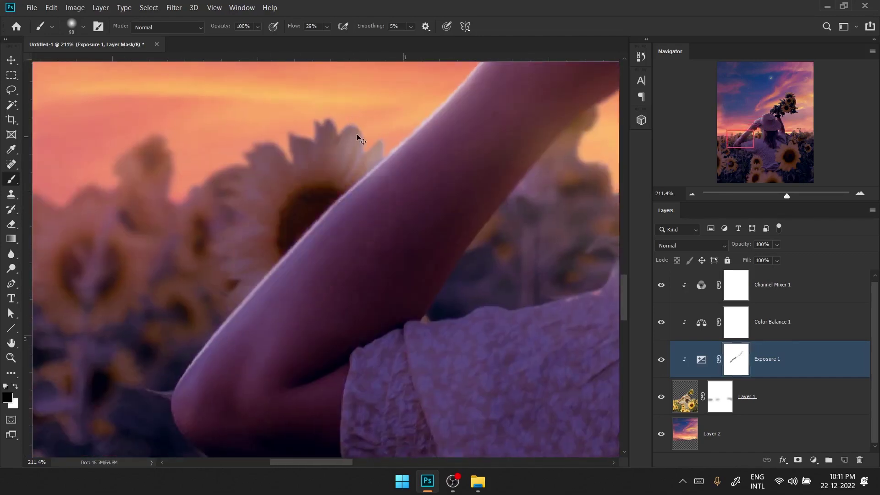
drag(351, 193, 205, 371)
Step: Lower brush flow to 4%, touch up the mask around the arm and hat, then fit the image
key(shift+0)
key(shift+4)
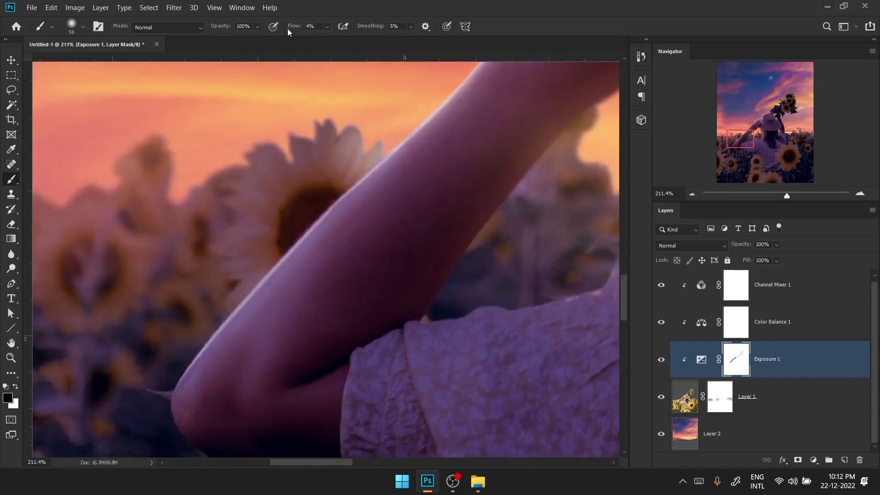
scroll(285, 255, down, 3)
drag(385, 199, 352, 205)
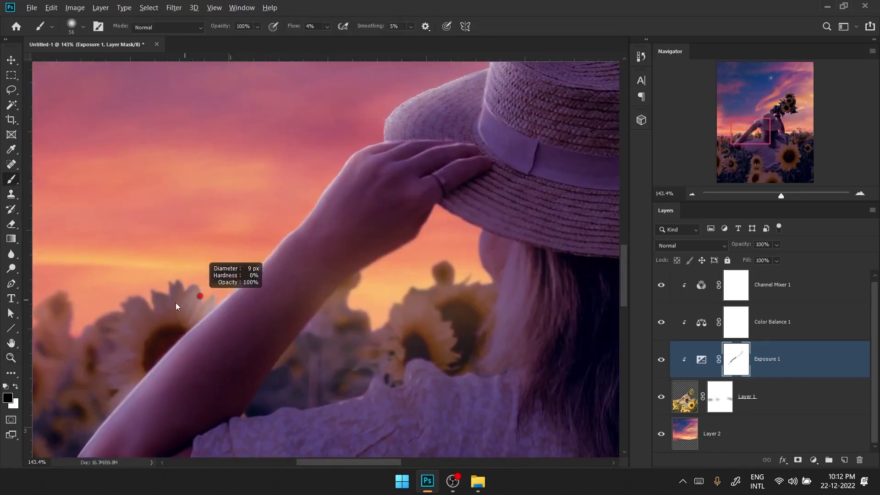
scroll(359, 226, up, 5)
scroll(392, 223, left, 3)
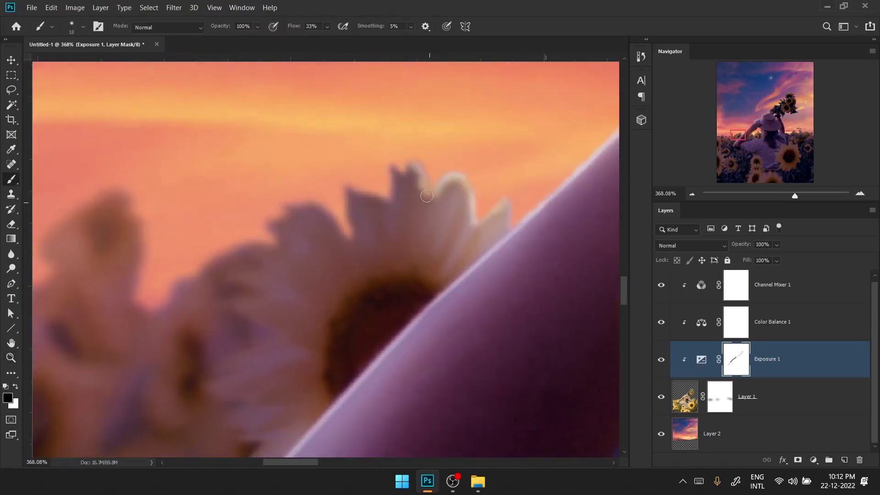
scroll(325, 185, left, 1)
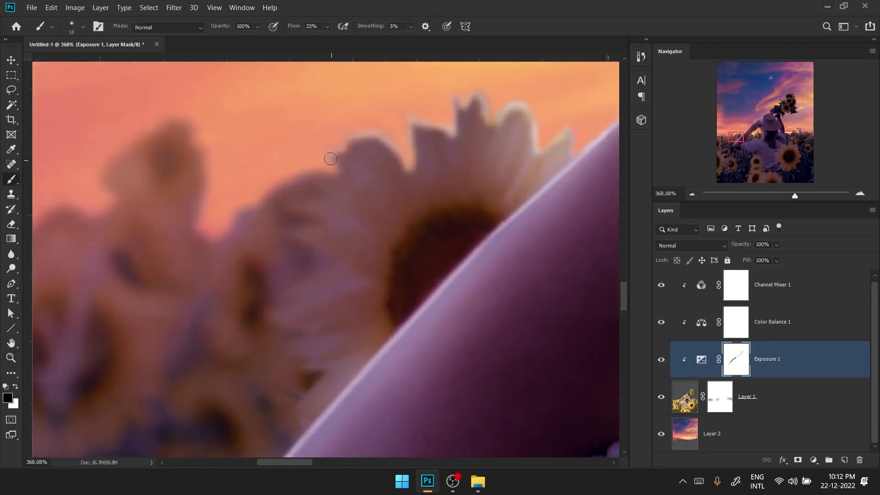
scroll(321, 167, left, 3)
scroll(320, 167, down, 1)
scroll(320, 184, left, 5)
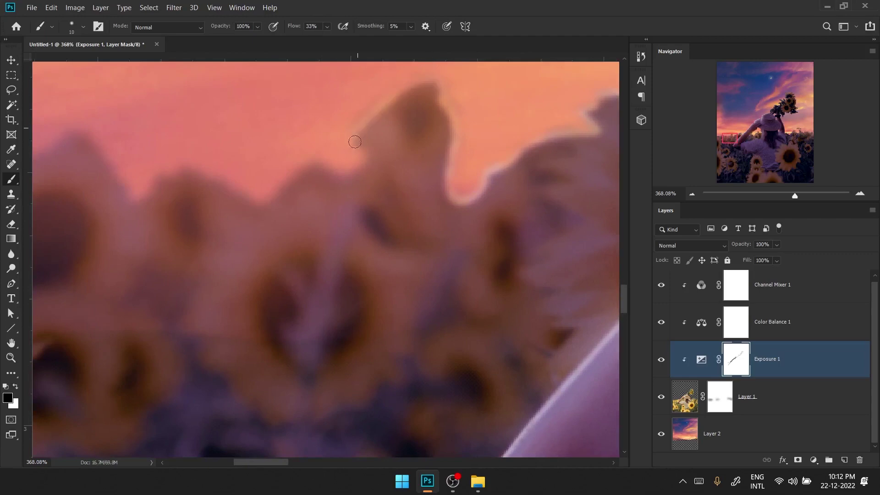
scroll(305, 249, left, 3)
scroll(468, 228, left, 3)
scroll(468, 227, up, 2)
scroll(436, 200, left, 3)
scroll(491, 266, down, 3)
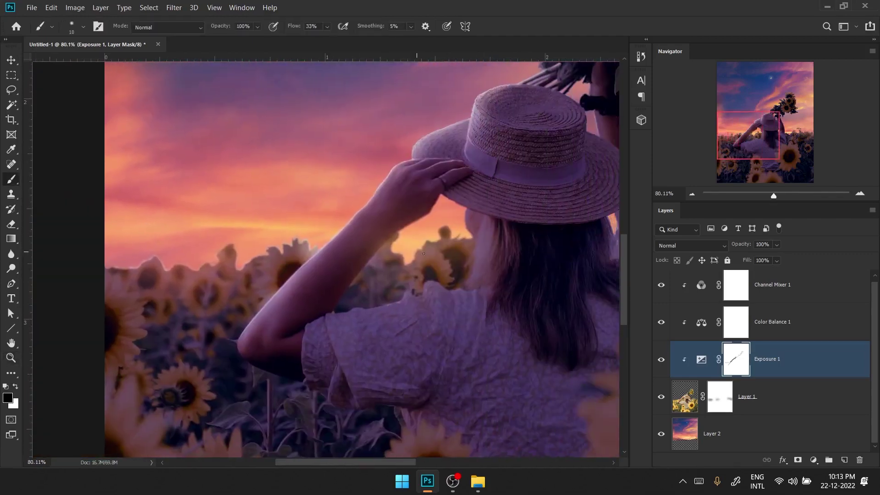
scroll(353, 218, up, 2)
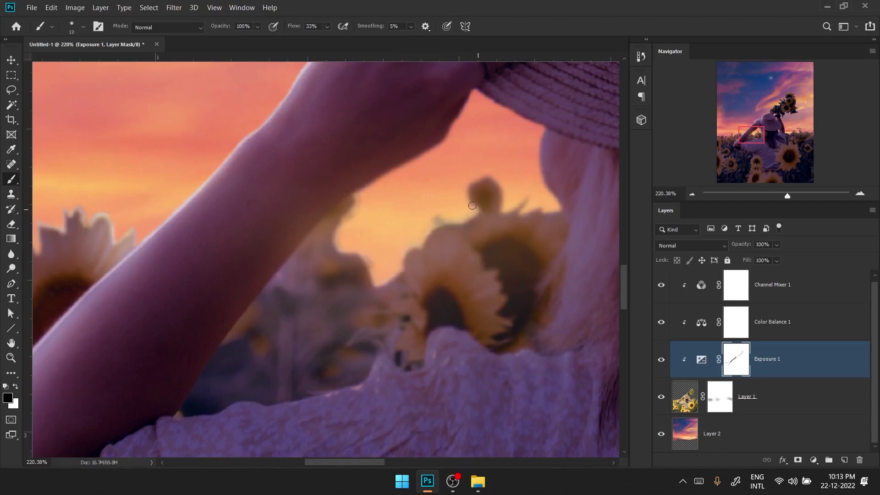
scroll(513, 183, up, 2)
scroll(488, 195, right, 1)
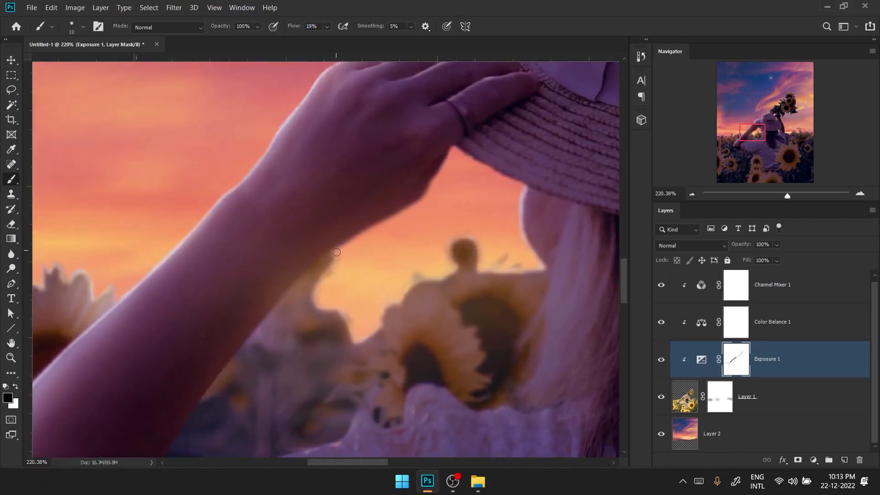
key(x)
key(ctrl+0)
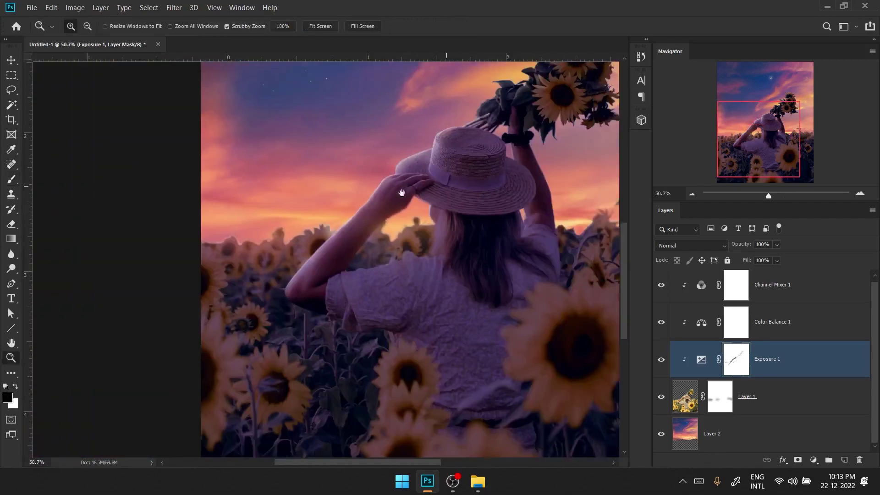
Step: Enlarge the brush slightly and paint the Exposure 1 mask along the raised arms' edges
scroll(403, 197, up, 5)
key(])
key(])
drag(326, 133, 331, 189)
scroll(330, 190, up, 1)
scroll(331, 190, left, 1)
scroll(376, 183, up, 2)
scroll(376, 183, left, 2)
scroll(391, 218, up, 2)
scroll(392, 218, right, 1)
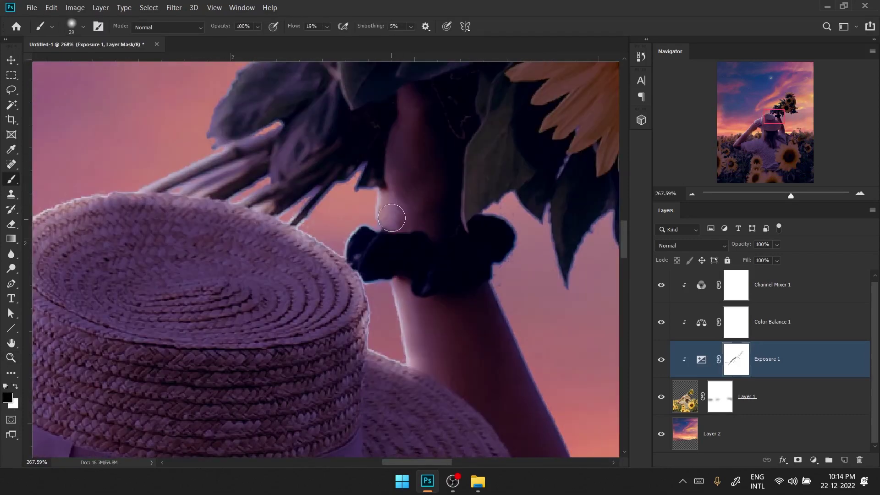
scroll(366, 321, down, 4)
scroll(367, 320, right, 2)
scroll(321, 229, up, 3)
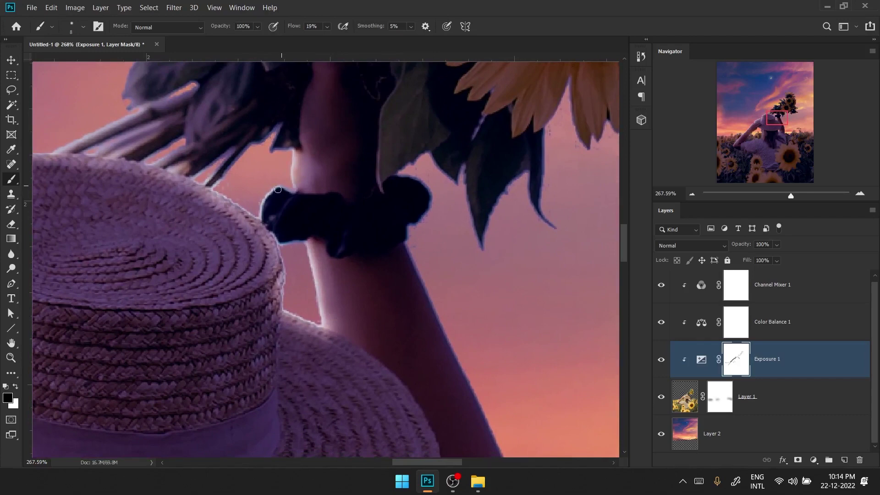
scroll(270, 129, down, 3)
scroll(270, 130, right, 1)
scroll(341, 249, right, 1)
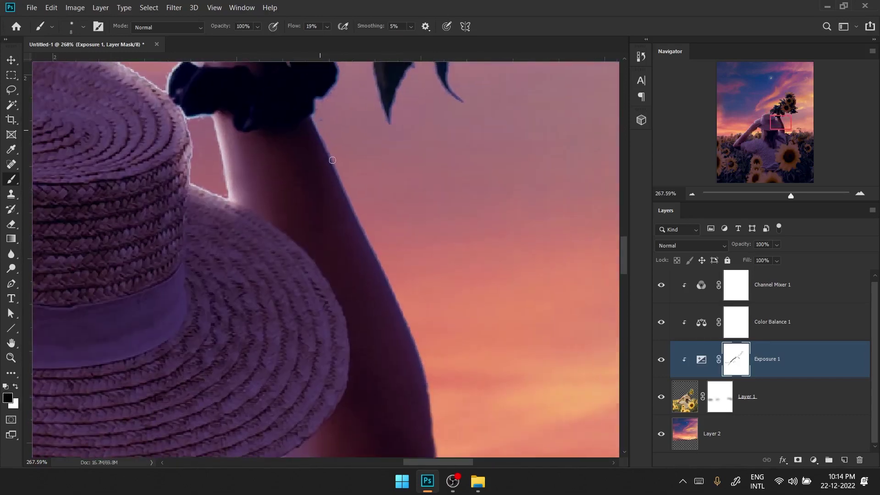
scroll(371, 239, down, 2)
scroll(370, 239, right, 1)
scroll(344, 150, down, 2)
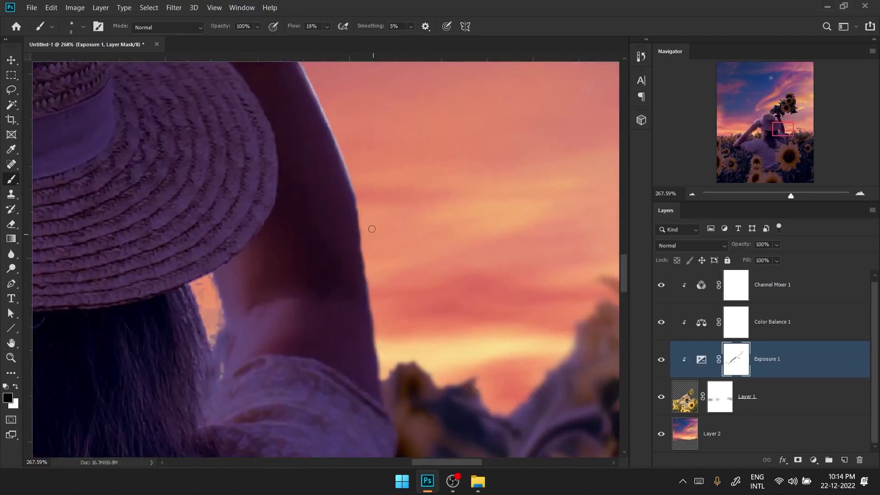
scroll(370, 272, down, 2)
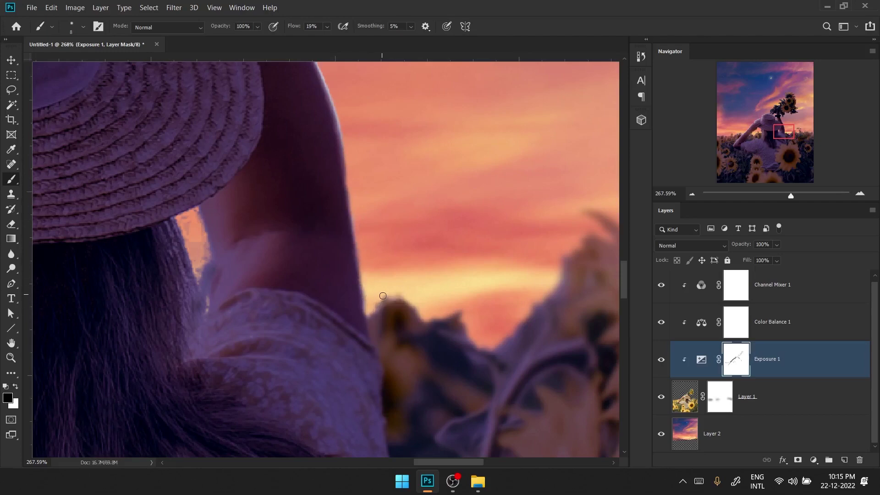
alt+scroll(559, 267, down, 4)
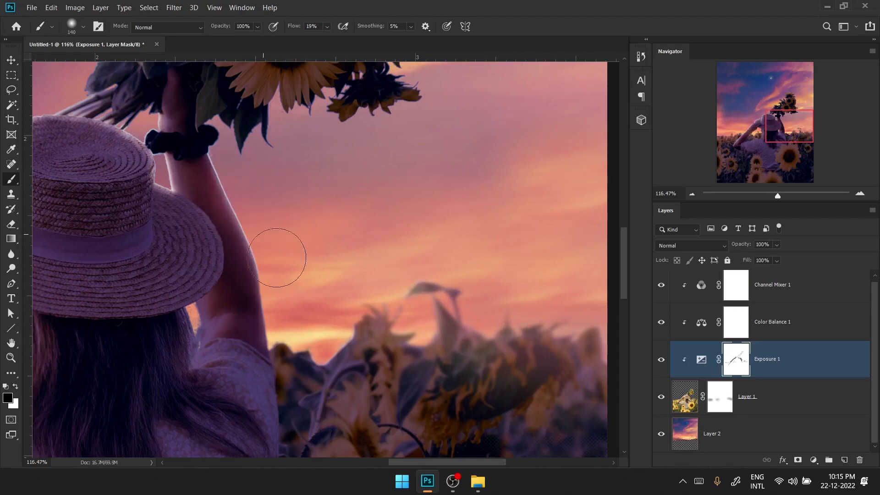
scroll(157, 167, down, 1)
scroll(157, 167, left, 1)
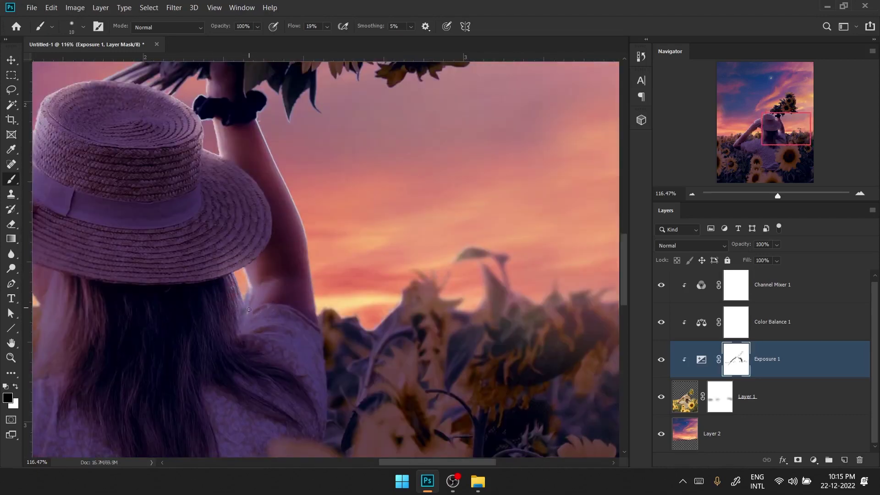
Step: Lasso the gap between the hair and arm, fill it on the mask, and deselect
key(l)
drag(252, 300, 249, 314)
key(Delete)
key(b)
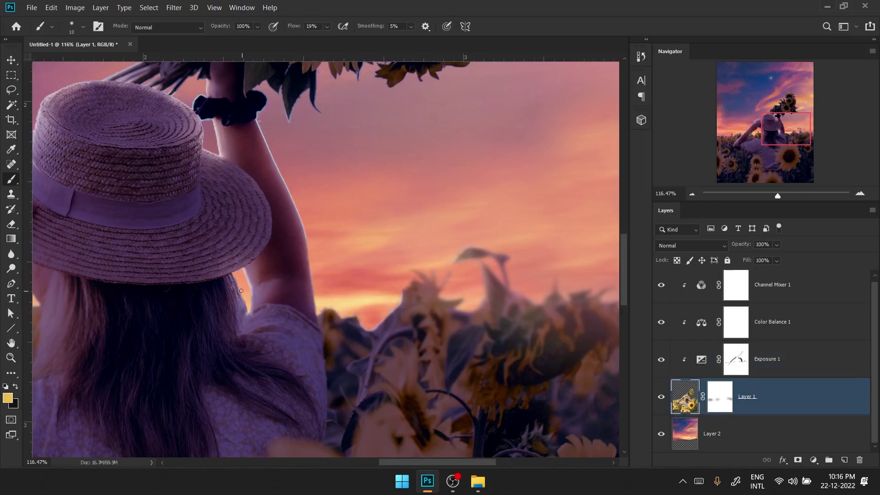
key(ctrl+d)
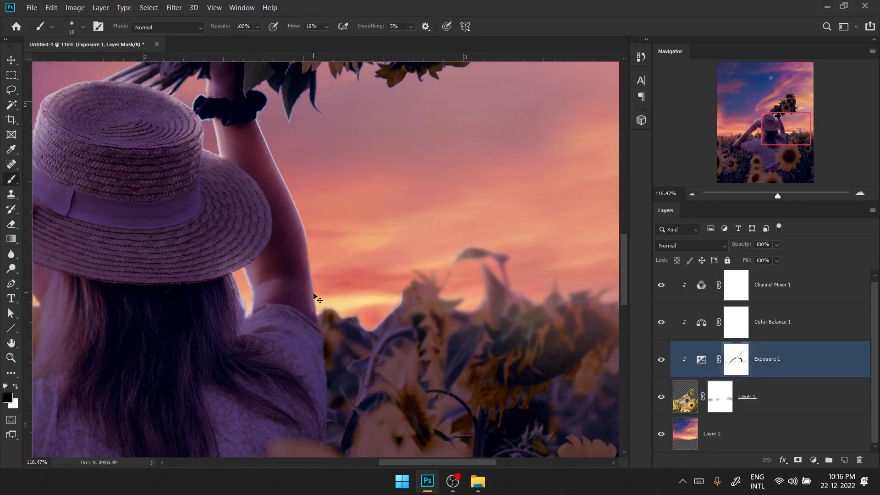
key(ctrl+0)
Step: Swap the mask colour, touch up near the hat, then add a new empty Layer 3
scroll(369, 271, up, 5)
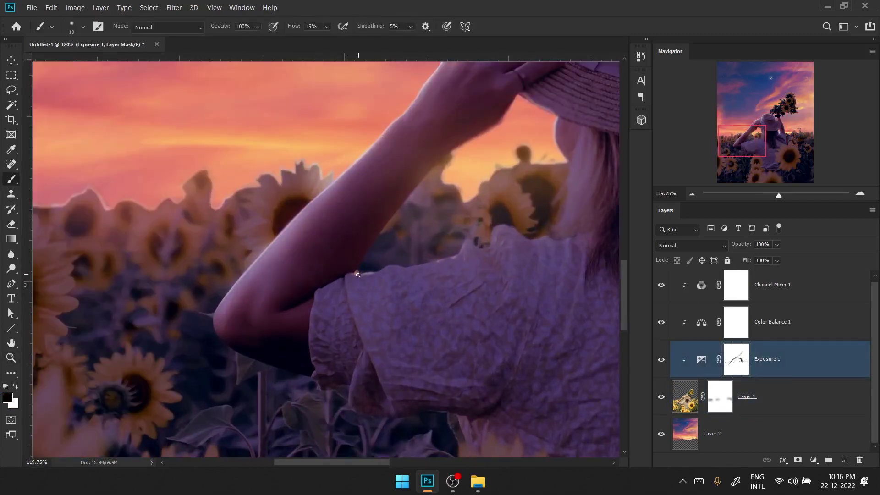
scroll(518, 234, down, 2)
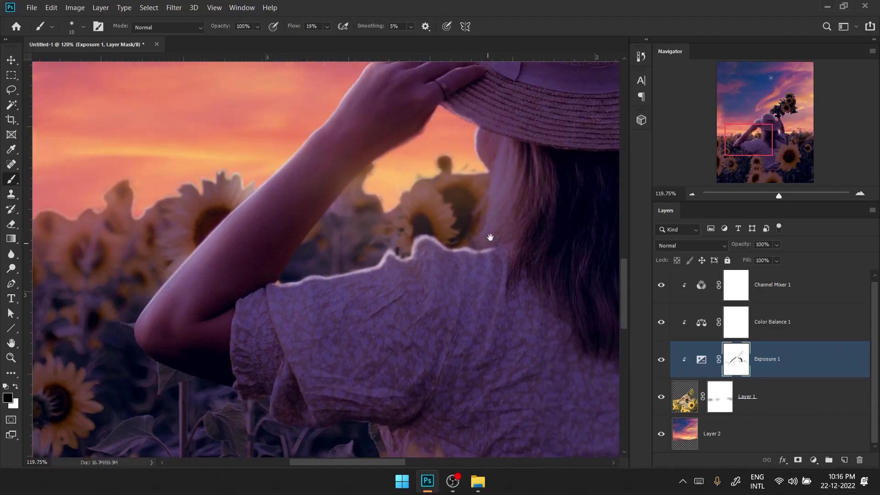
scroll(321, 229, down, 3)
scroll(356, 271, up, 3)
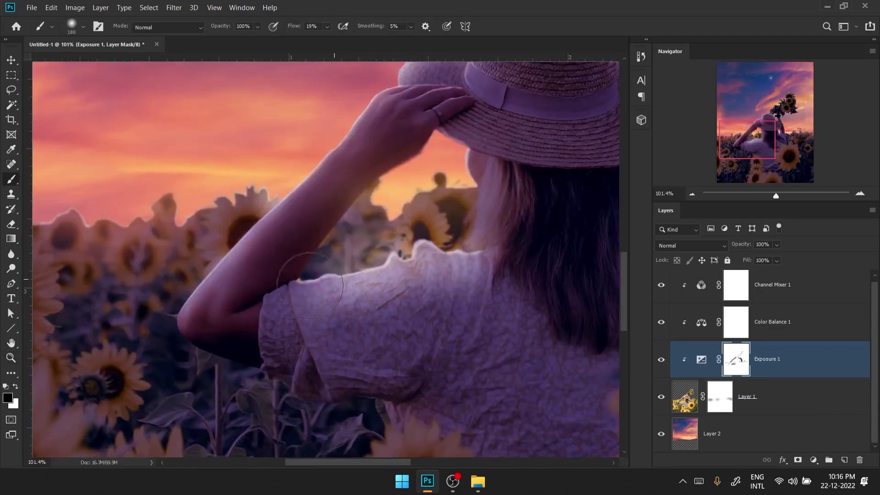
key(x)
key(z)
scroll(356, 301, up, 2)
key(b)
scroll(221, 202, down, 2)
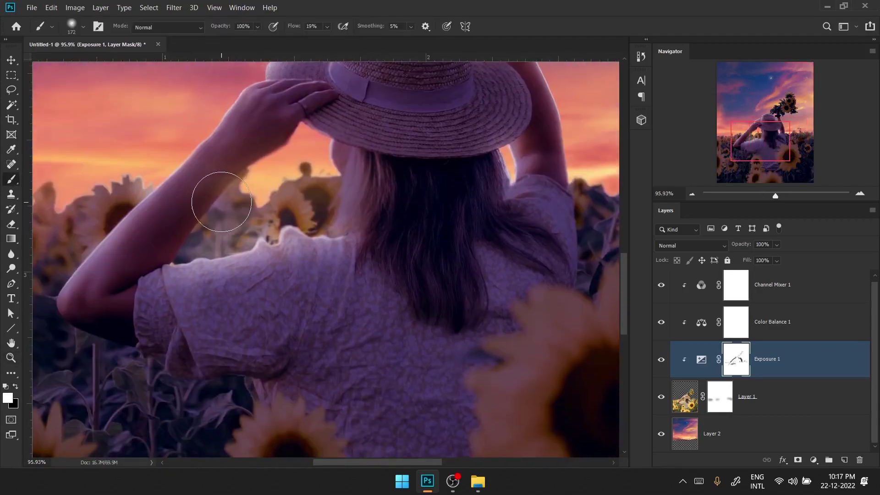
scroll(321, 229, down, 3)
key(ctrl+shift+alt+n)
click(691, 246)
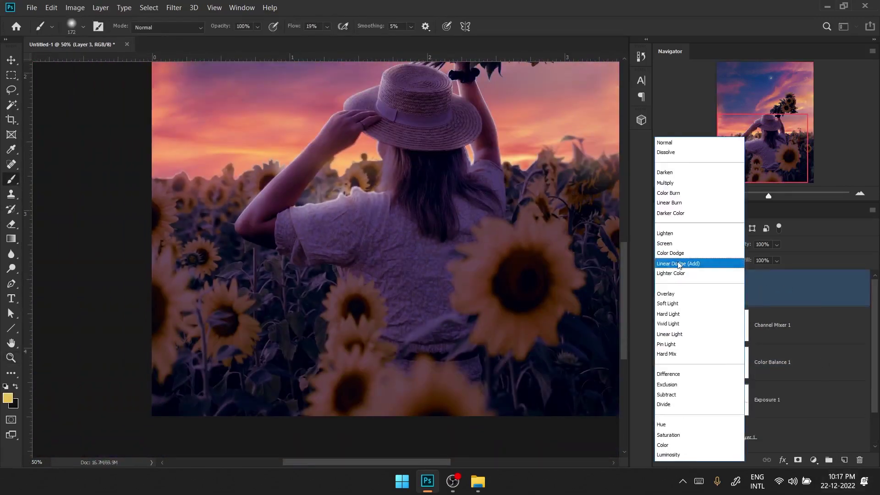
Step: Set Layer 3 to Linear Dodge (Add) and paint a soft peach glow across the horizon
click(697, 264)
alt+click(205, 156)
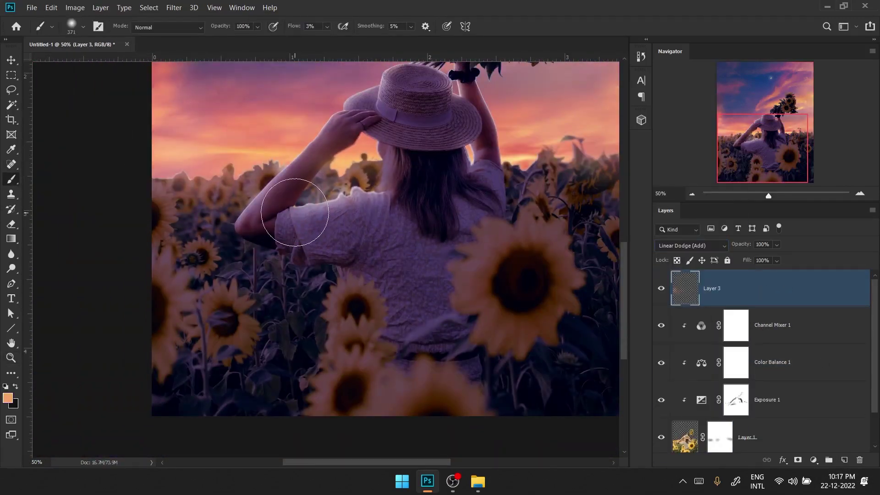
drag(295, 216, 224, 299)
key(shift+0)
key(shift+3)
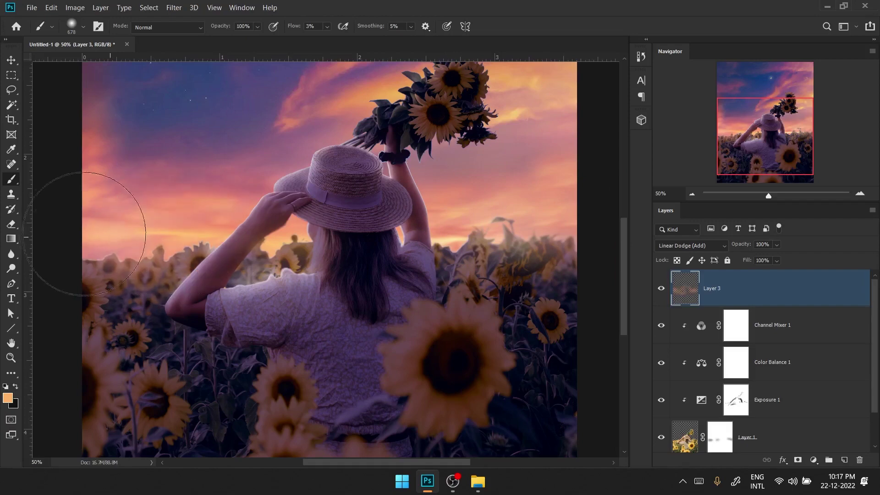
scroll(320, 184, down, 2)
scroll(320, 138, down, 2)
alt+click(320, 120)
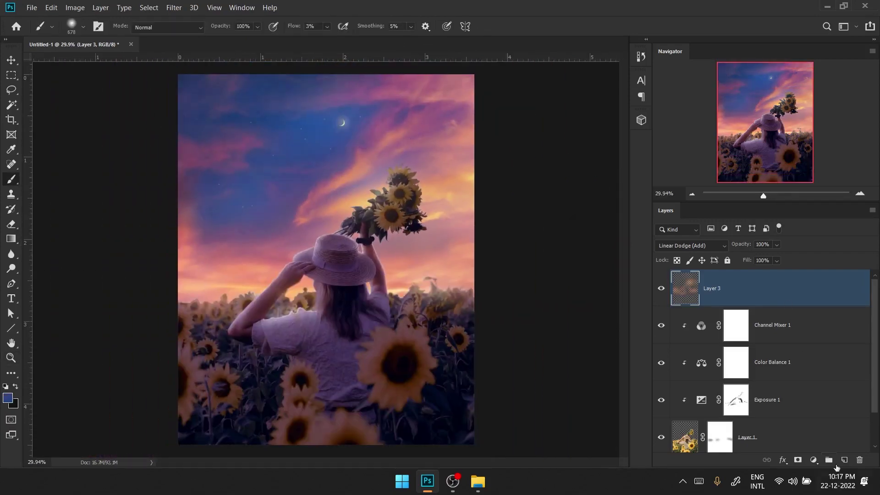
Step: Add Layer 4 in Overlay mode and paint faint peach brightening along the horizon left of the arm
key(ctrl+shift+alt+n)
key(shift+alt+o)
alt+click(224, 240)
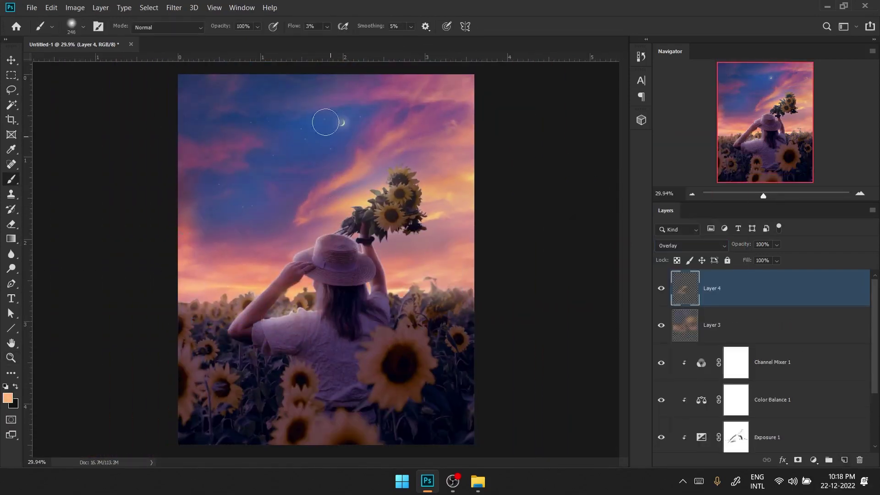
drag(188, 303, 274, 288)
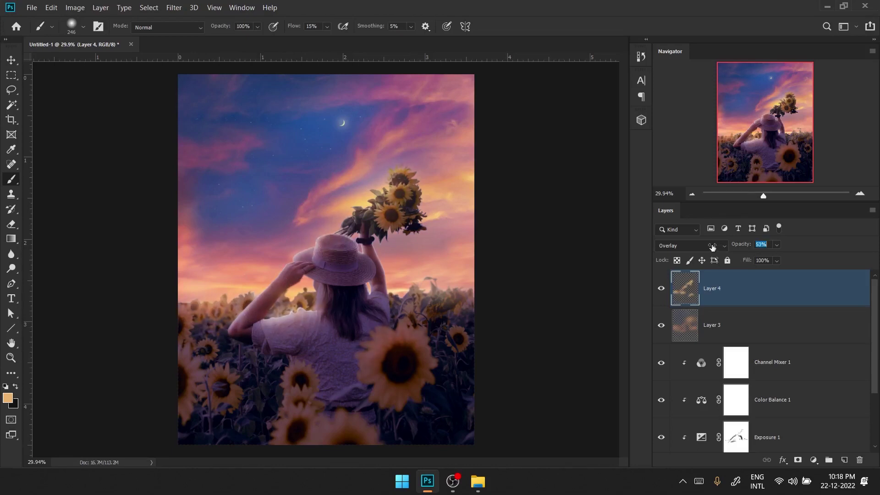
key(e)
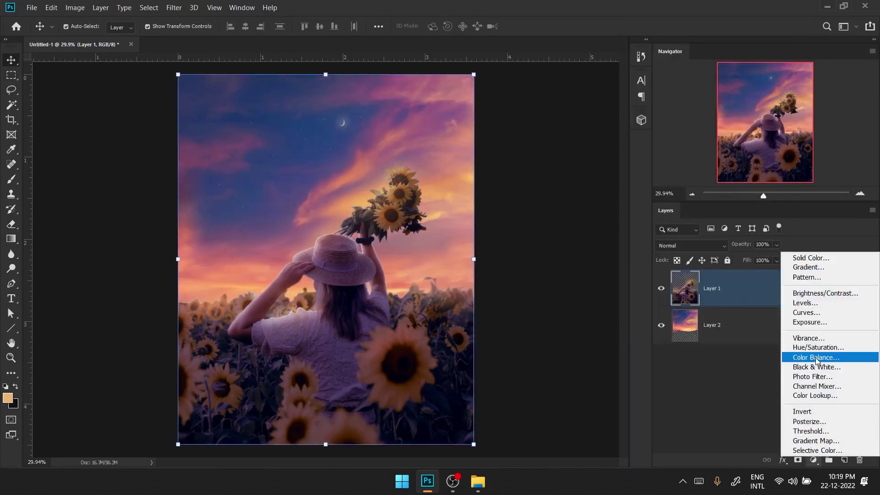
Step: Add a Color Balance adjustment with the midtones shifted toward red
click(815, 361)
drag(589, 226, 602, 230)
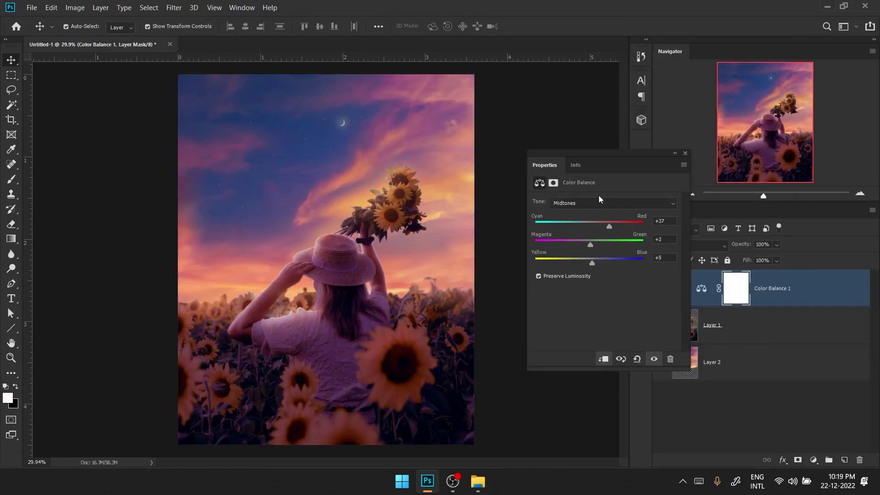
click(685, 152)
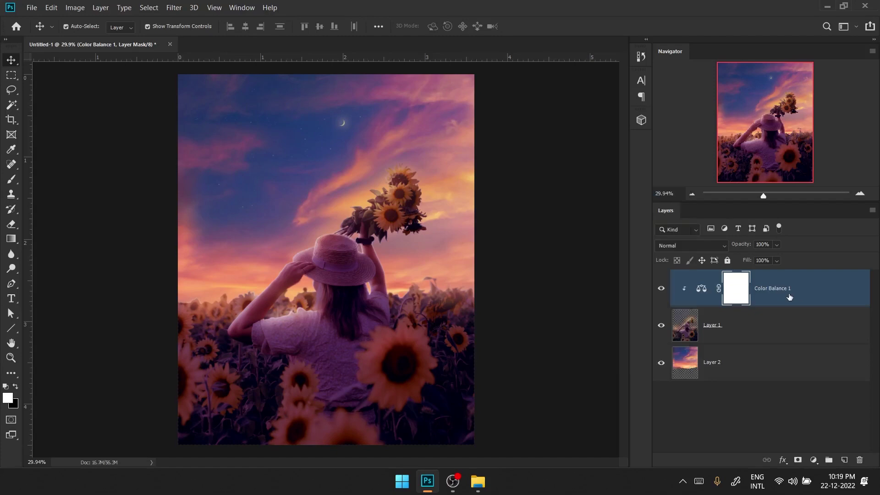
Step: Paint black with a soft brush on the Color Balance mask to keep the top sky unwarmed
key(b)
right_click(415, 202)
key(Return)
key(x)
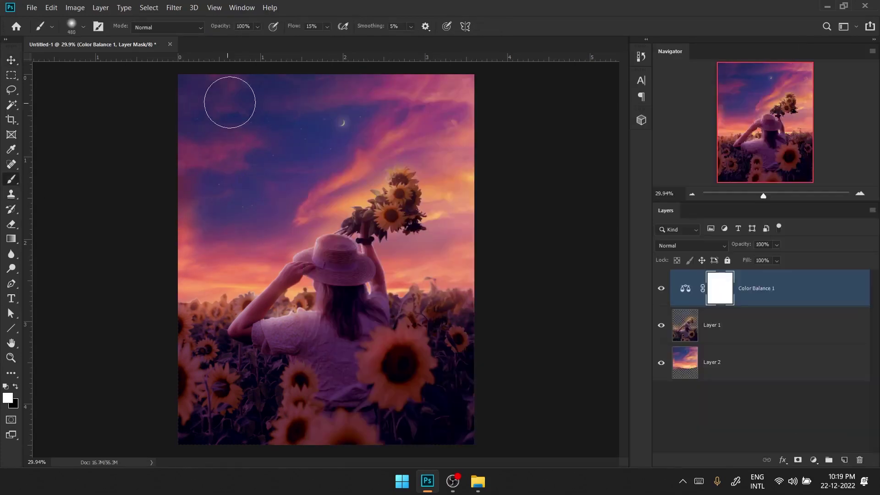
drag(287, 28, 294, 28)
drag(201, 248, 346, 165)
key(x)
Step: Merge visible layers, select the sky with Color Range, and copy it to a new layer
right_click(665, 323)
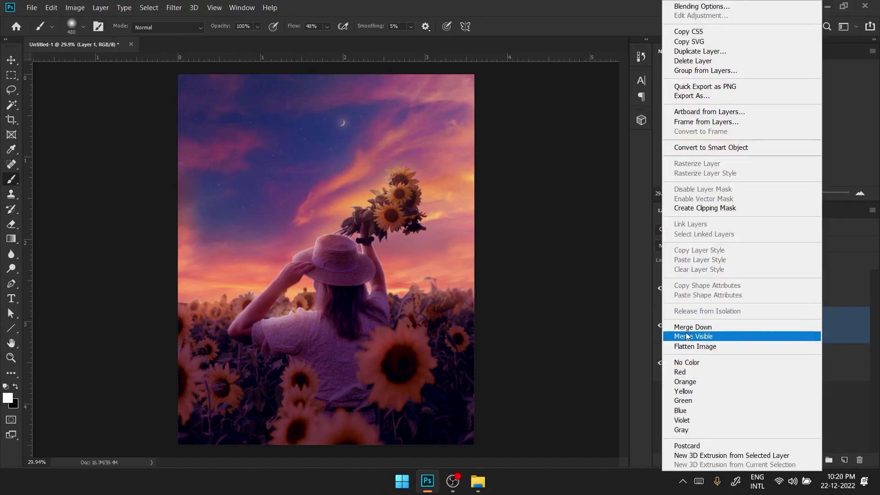
click(687, 335)
click(244, 140)
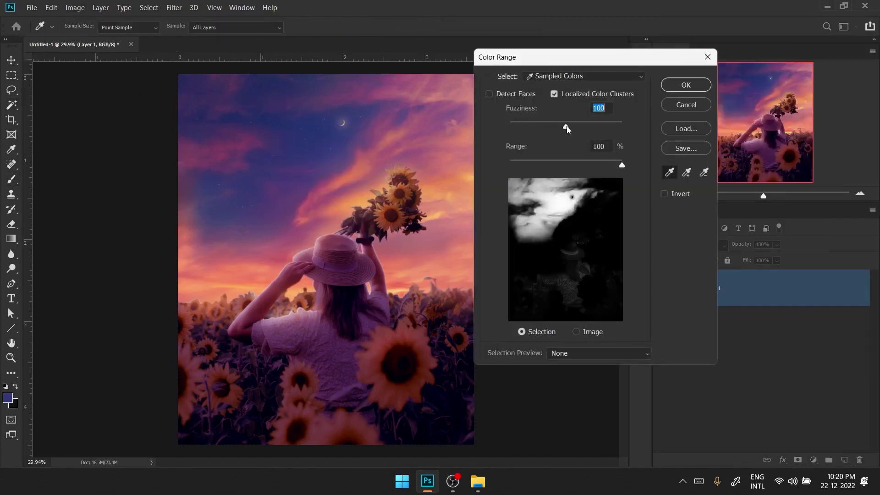
click(687, 85)
right_click(295, 121)
click(365, 337)
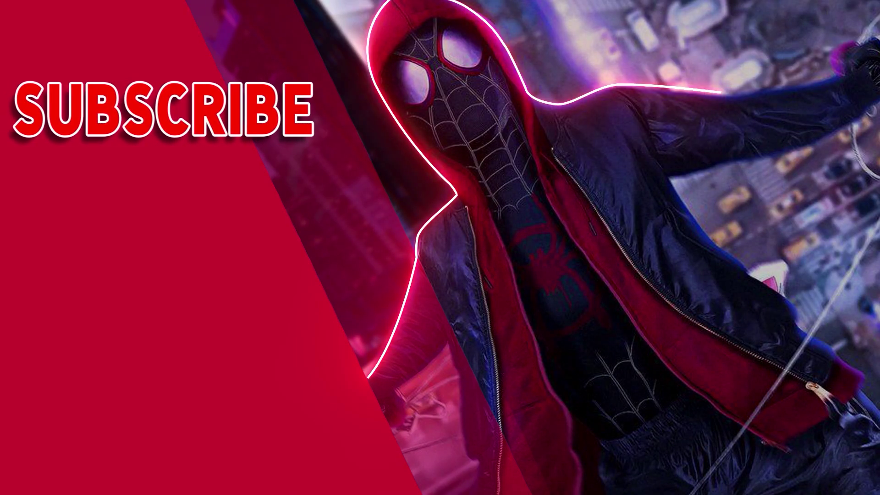